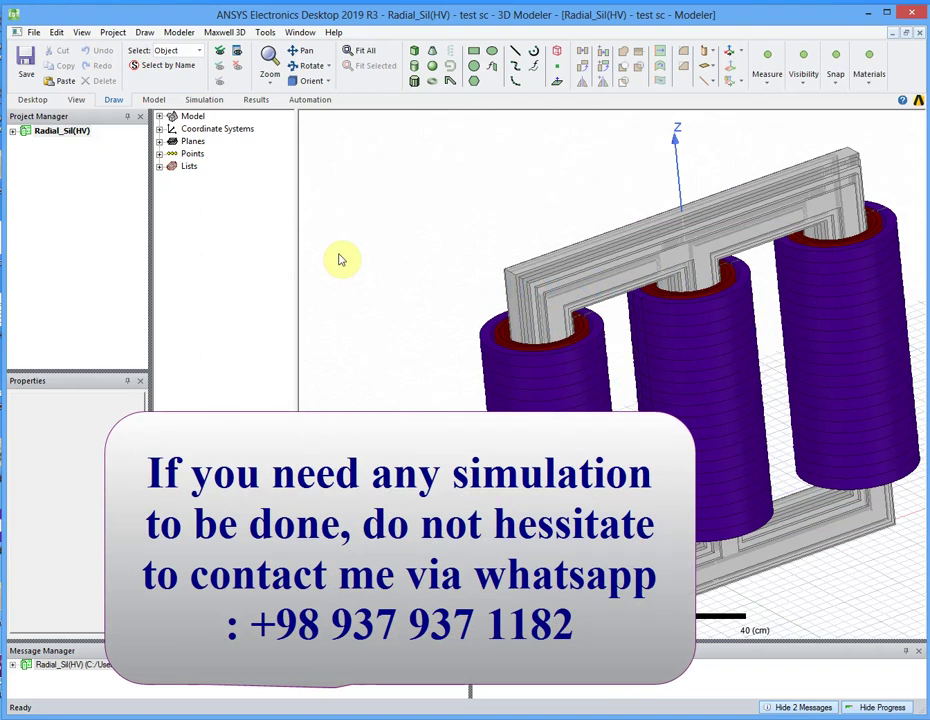
- Open transformer.mxwl4_ckt and expand test sc (Transient) Excitations to list windings A_HV through c_lv2
click(14, 132)
double_click(64, 156)
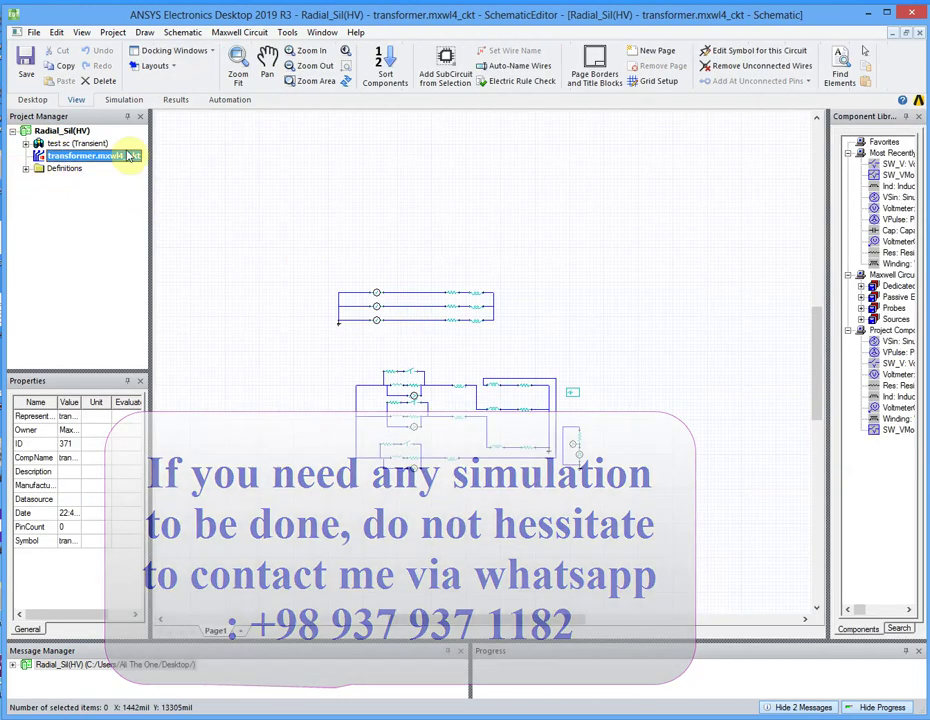
click(26, 144)
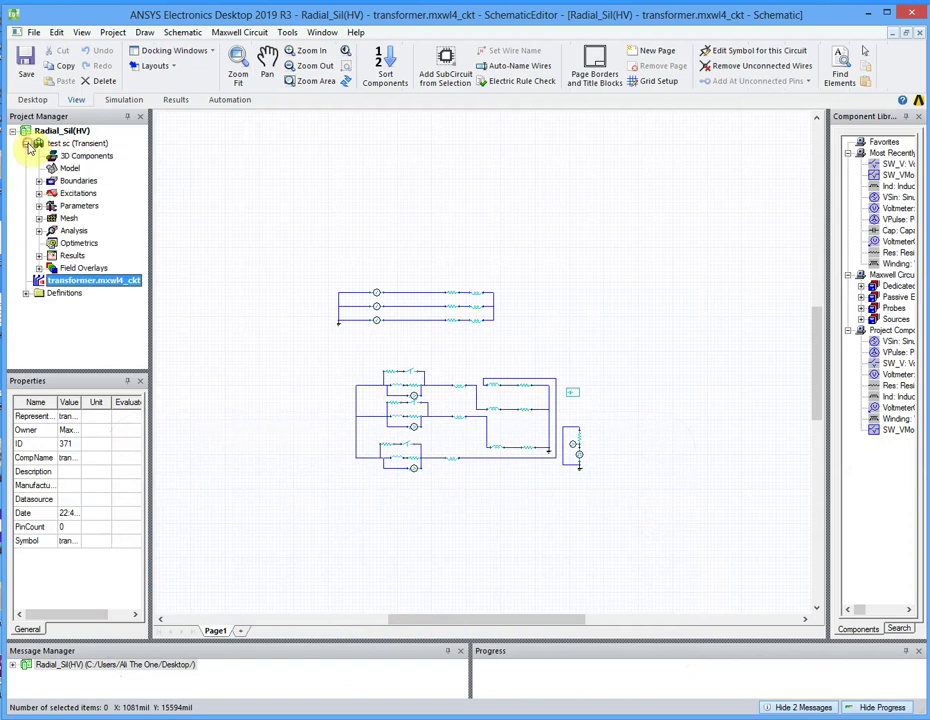
click(38, 194)
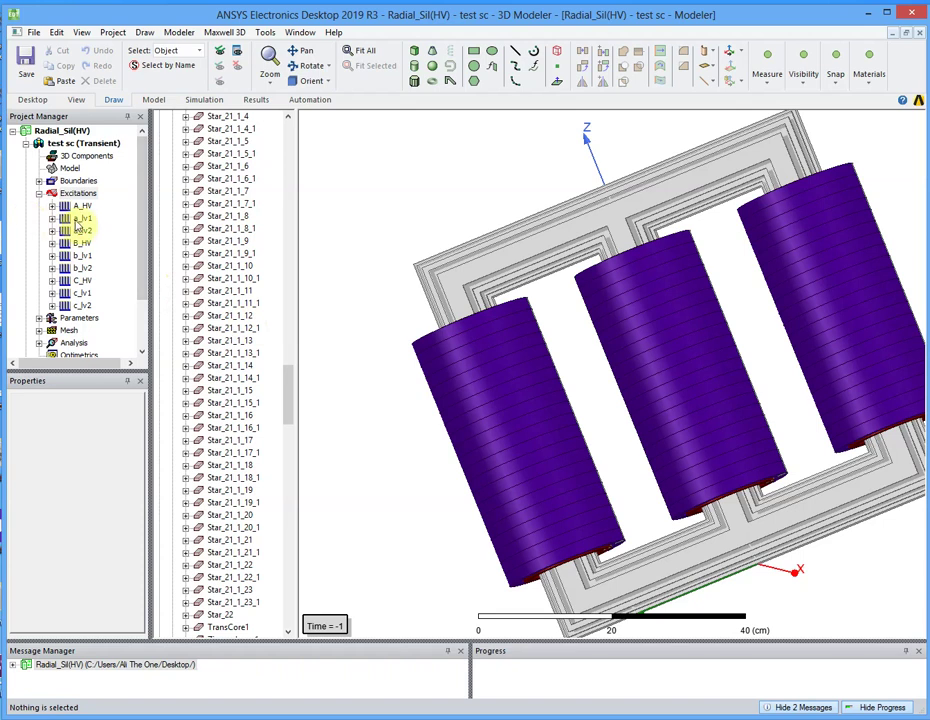
- Inspect windings a_lv1, a_lv2 and A_HV (External, stranded), then reopen the transformer.mxwl4_ckt schematic
click(80, 220)
click(81, 231)
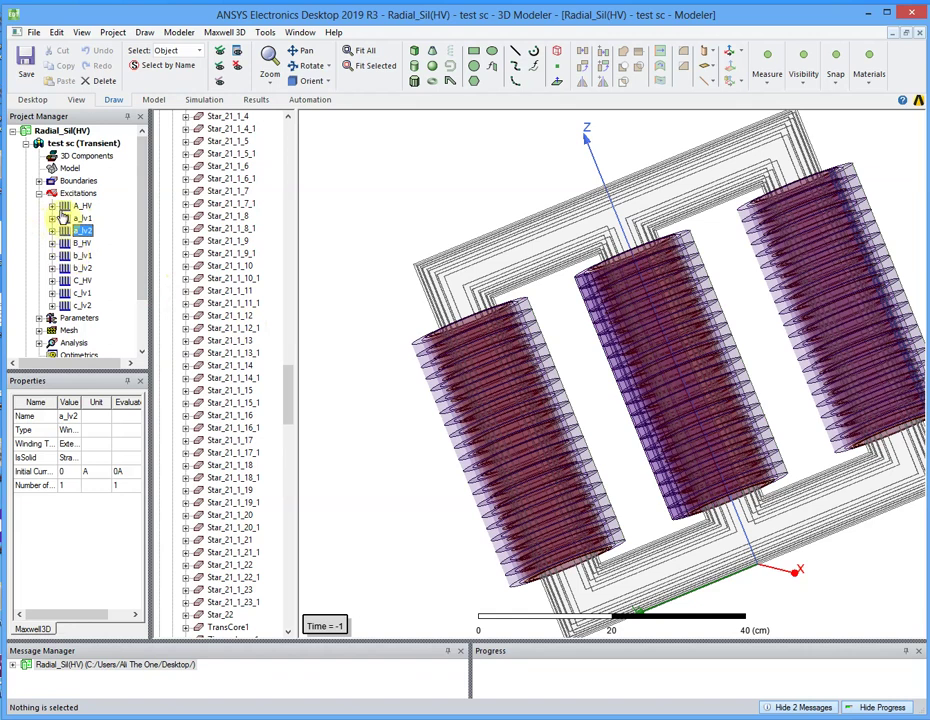
double_click(80, 205)
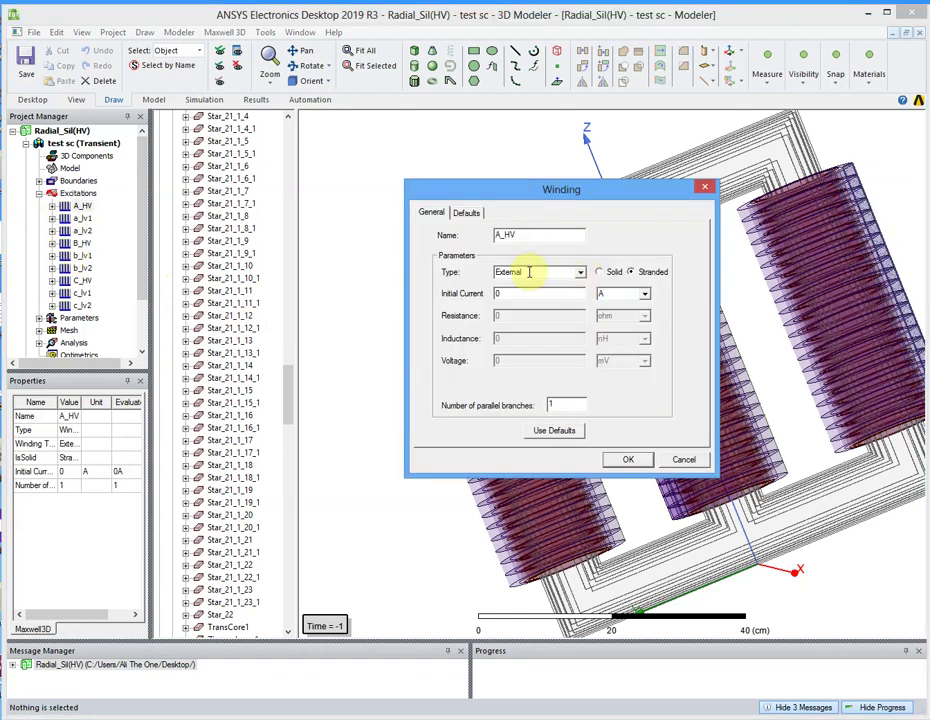
click(705, 186)
click(26, 143)
double_click(88, 156)
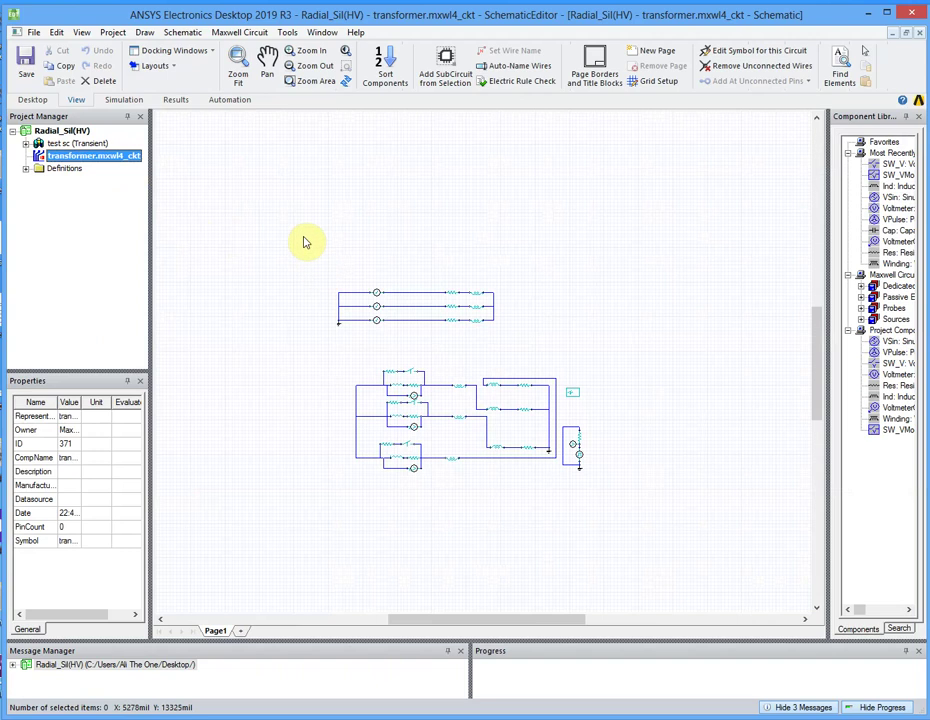
- Zoom to fit the schematic, showing the 16330V sources, 79ohm resistors and LV load branches
key(ctrl+d)
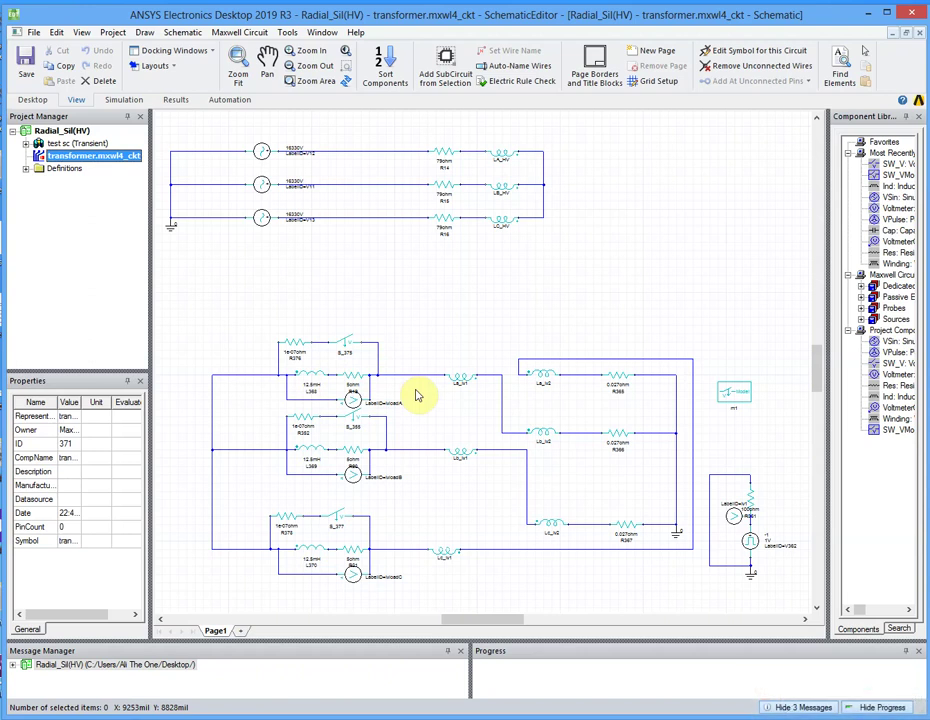
double_click(750, 541)
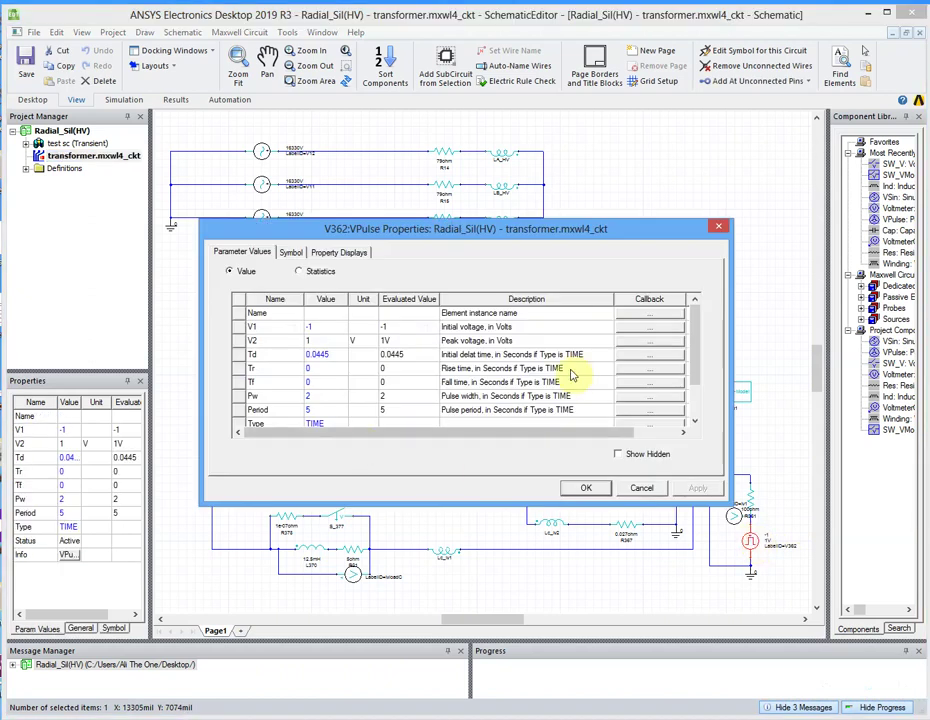
drag(695, 318, 697, 371)
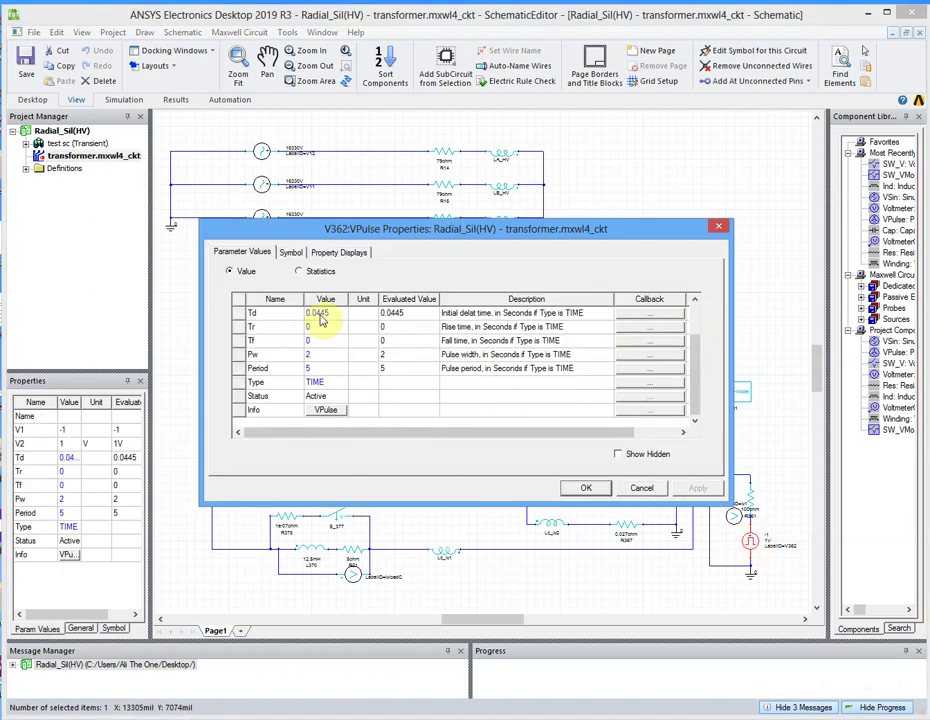
click(718, 227)
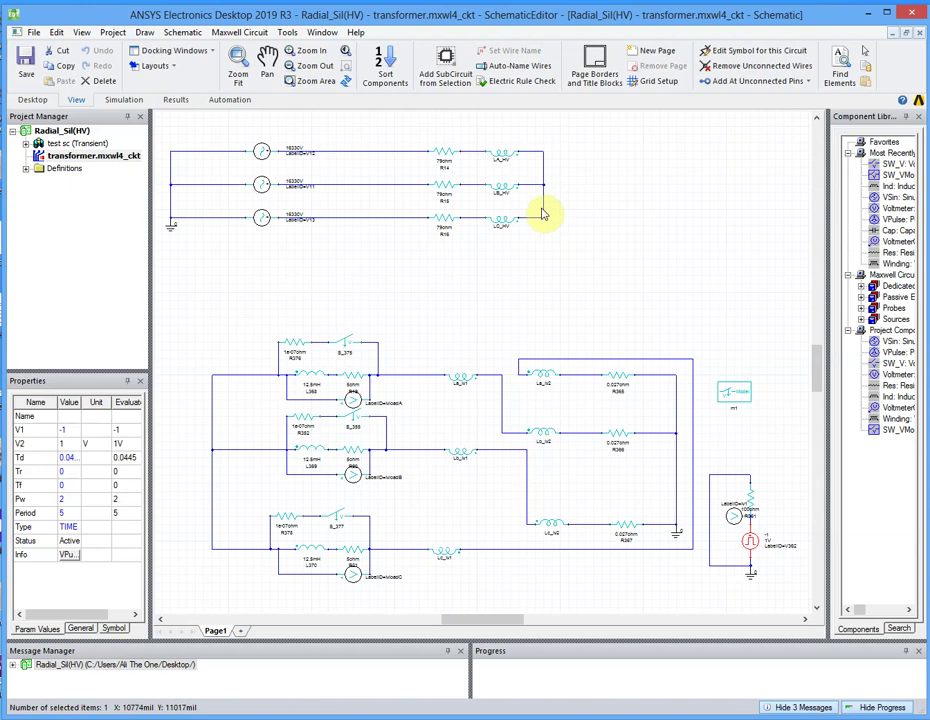
- Delete the six-part VPulse-driven switching circuit from the load side
click(513, 565)
scroll(513, 565, down, 2)
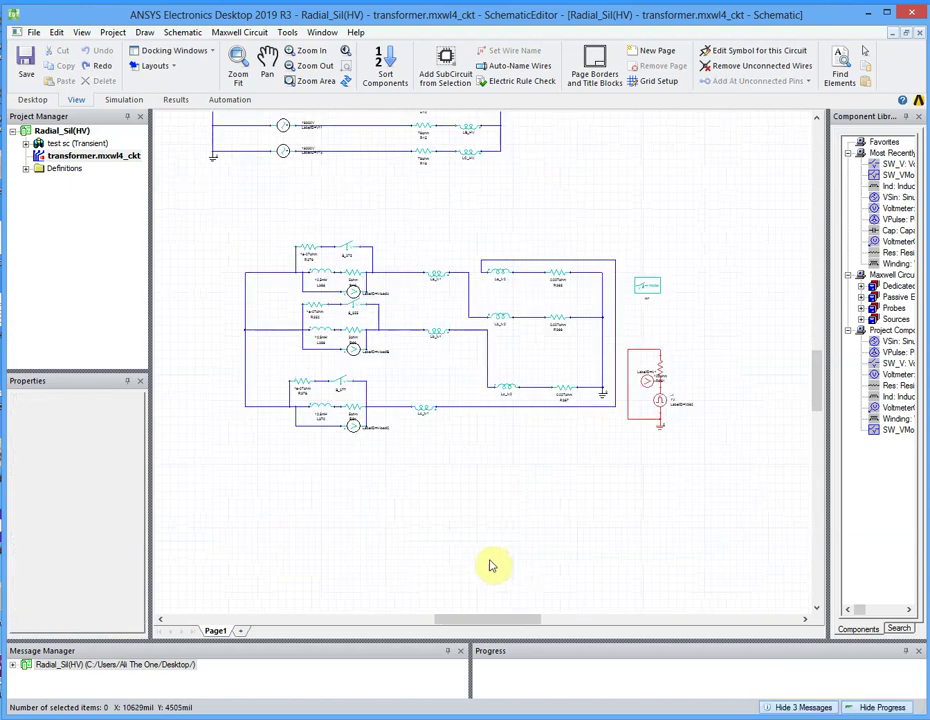
click(690, 410)
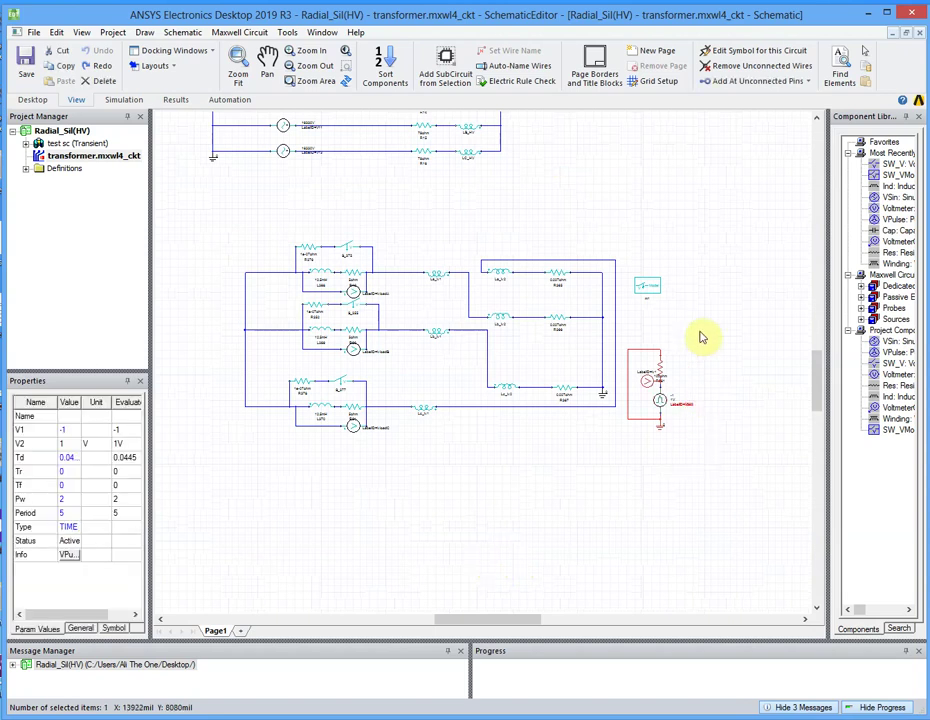
click(698, 338)
click(620, 492)
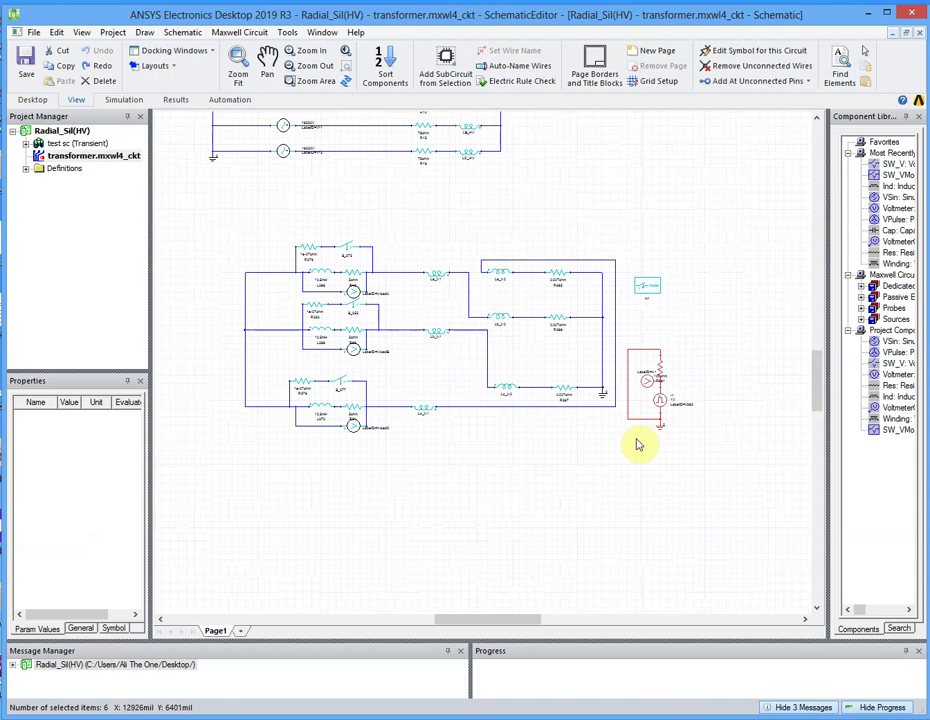
key(Delete)
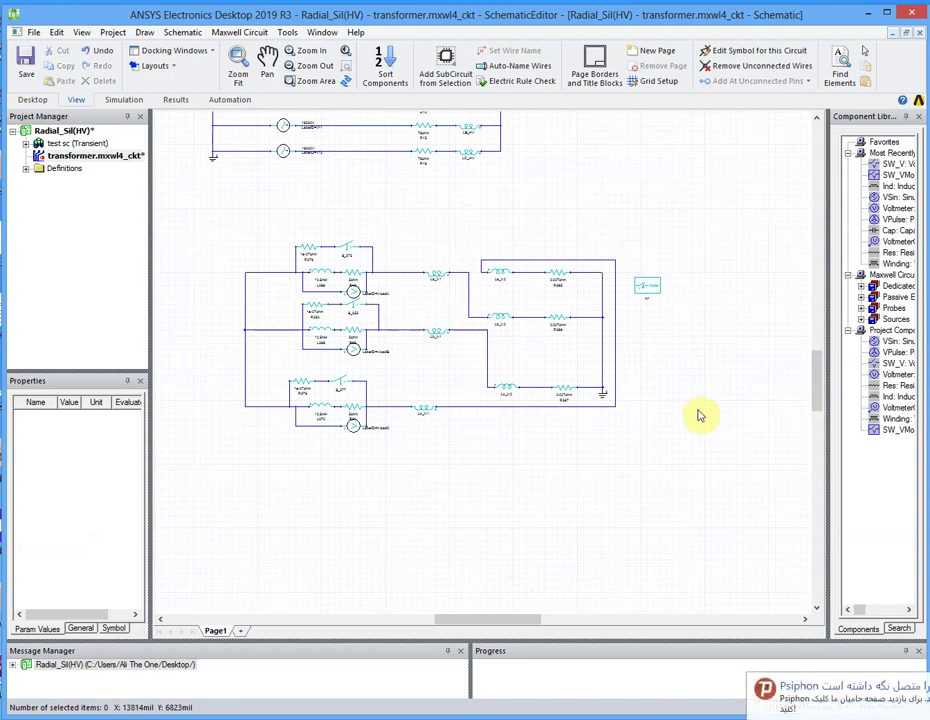
- Delete the R376/S_375, R352/S_355 and R378/S_377 resistor-and-switch branches
scroll(305, 268, up, 1)
scroll(300, 272, up, 2)
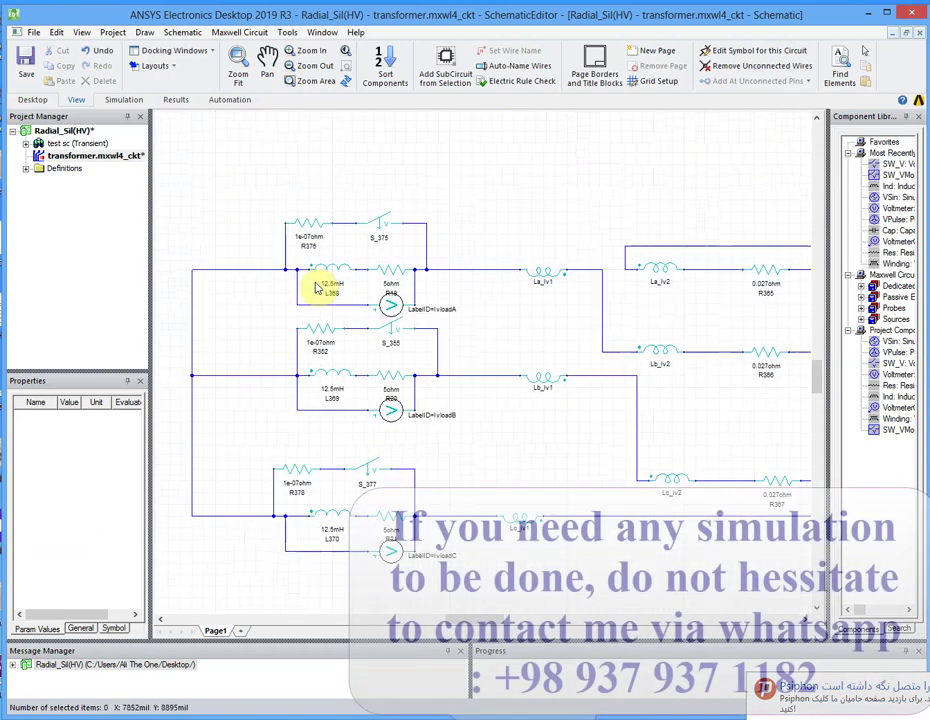
drag(432, 186, 240, 240)
key(Delete)
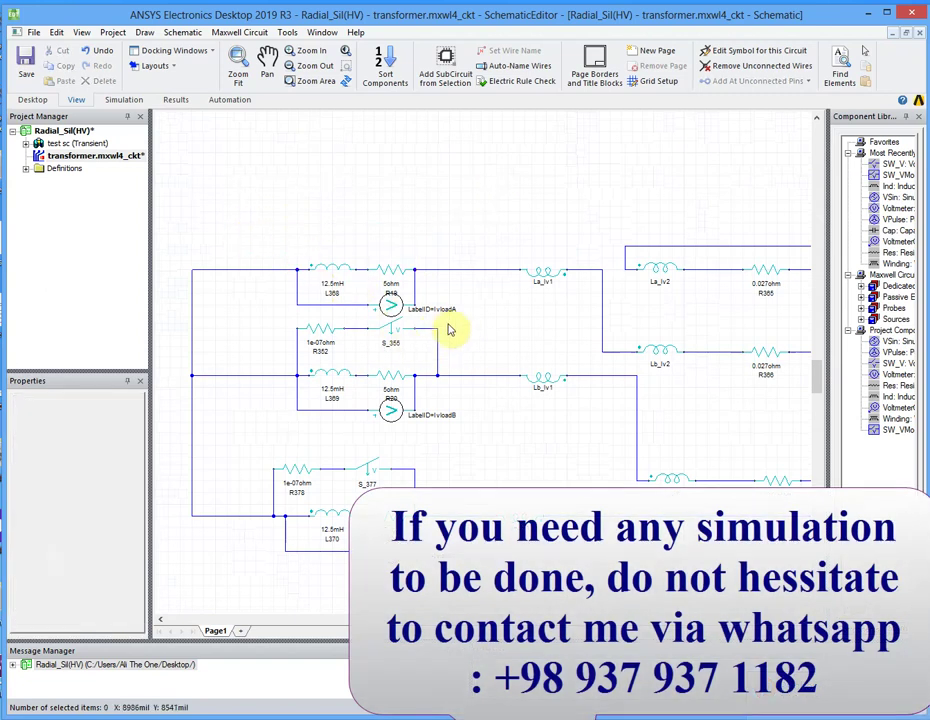
click(290, 368)
key(Delete)
drag(435, 455, 262, 546)
key(Delete)
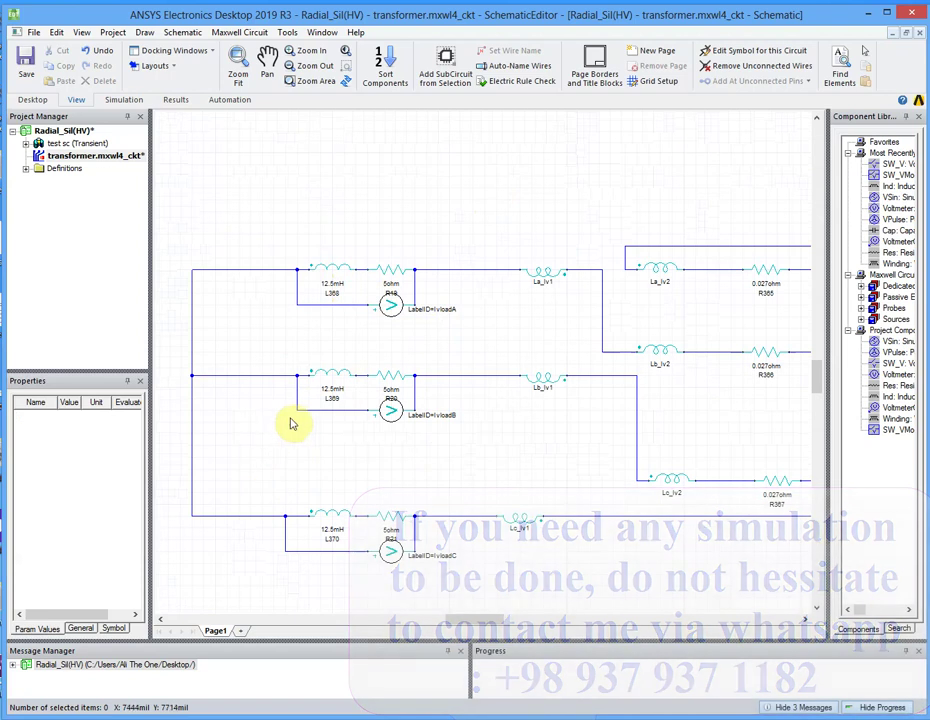
scroll(297, 424, down, 3)
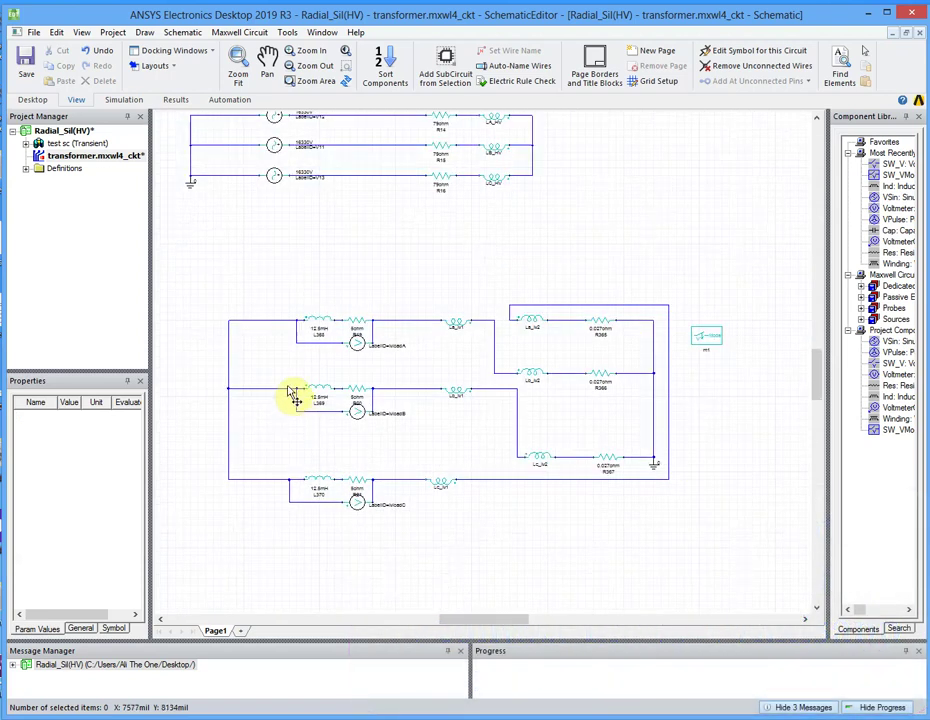
key(shift)
drag(316, 222, 427, 205)
scroll(466, 341, down, 4)
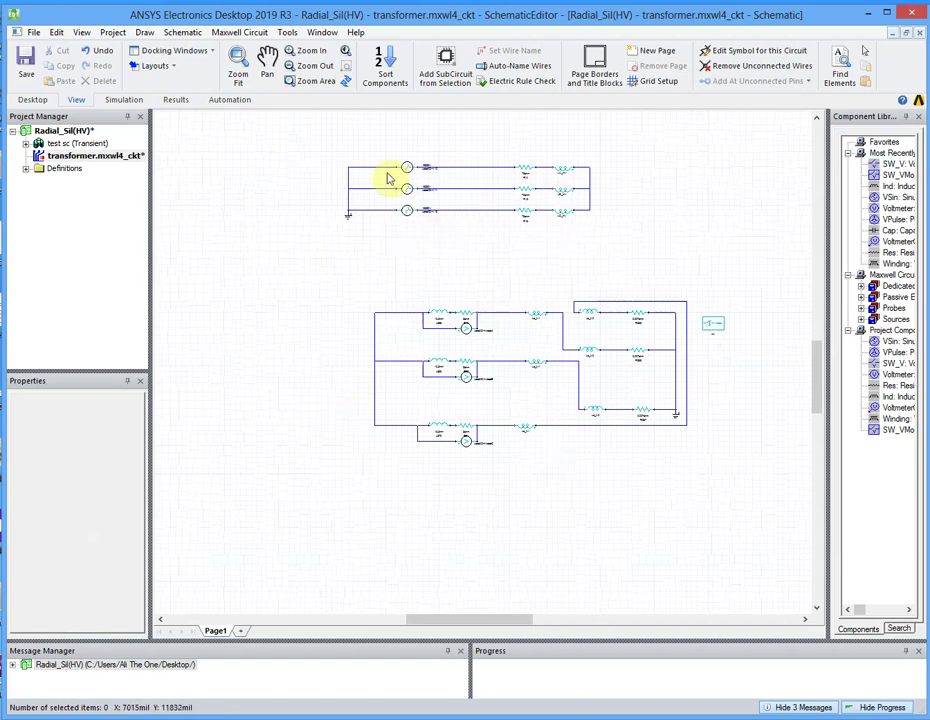
- Move the upper HV source circuit slightly down in the schematic
drag(627, 138, 303, 247)
drag(430, 206, 489, 261)
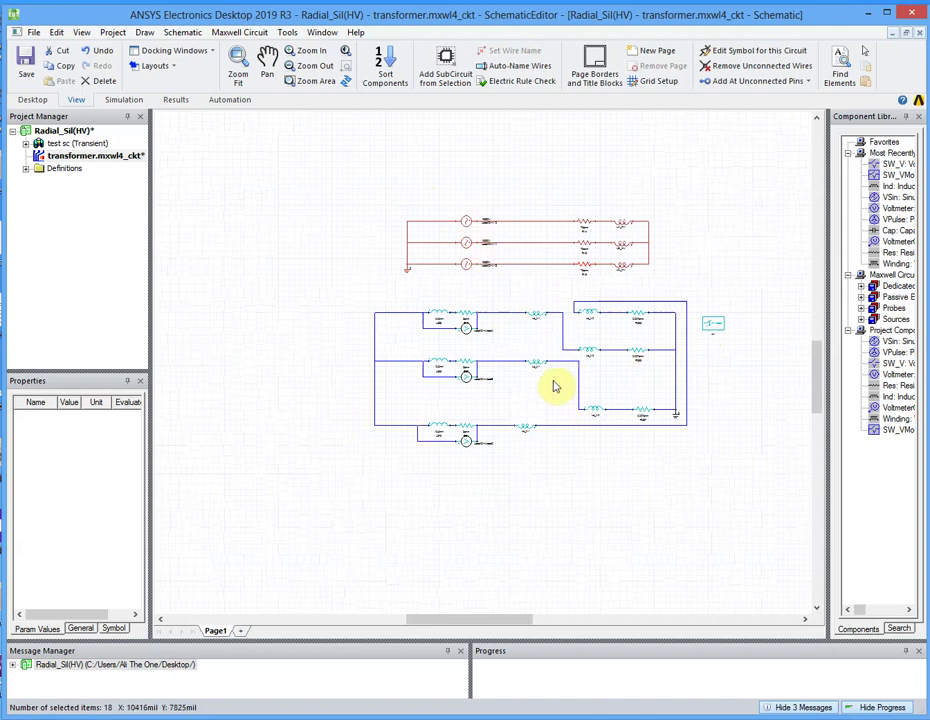
scroll(531, 305, up, 2)
scroll(311, 195, up, 3)
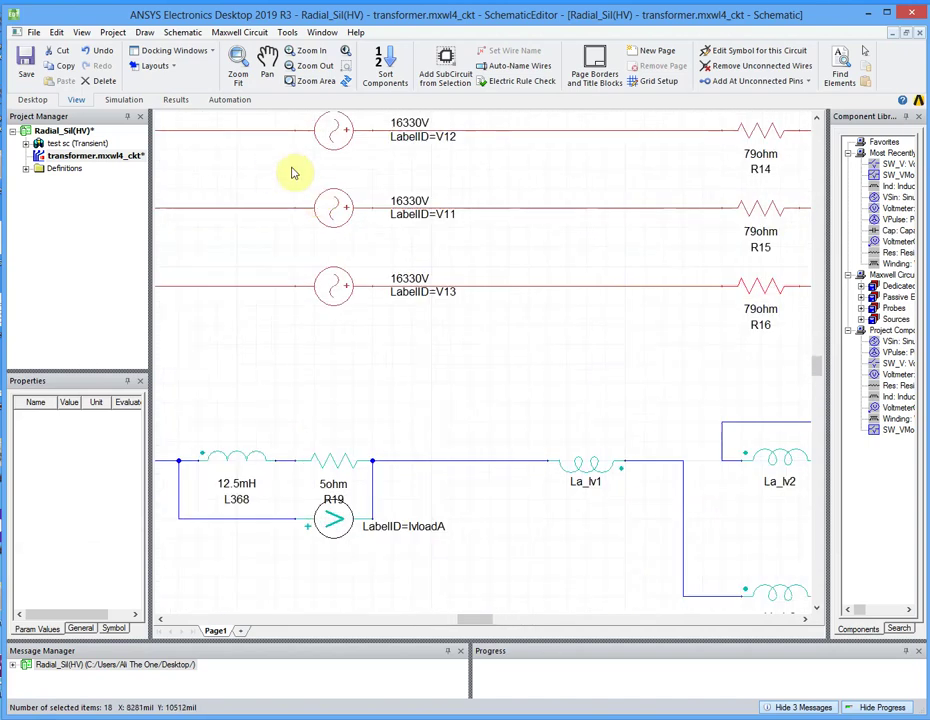
middle_drag(291, 173, 523, 245)
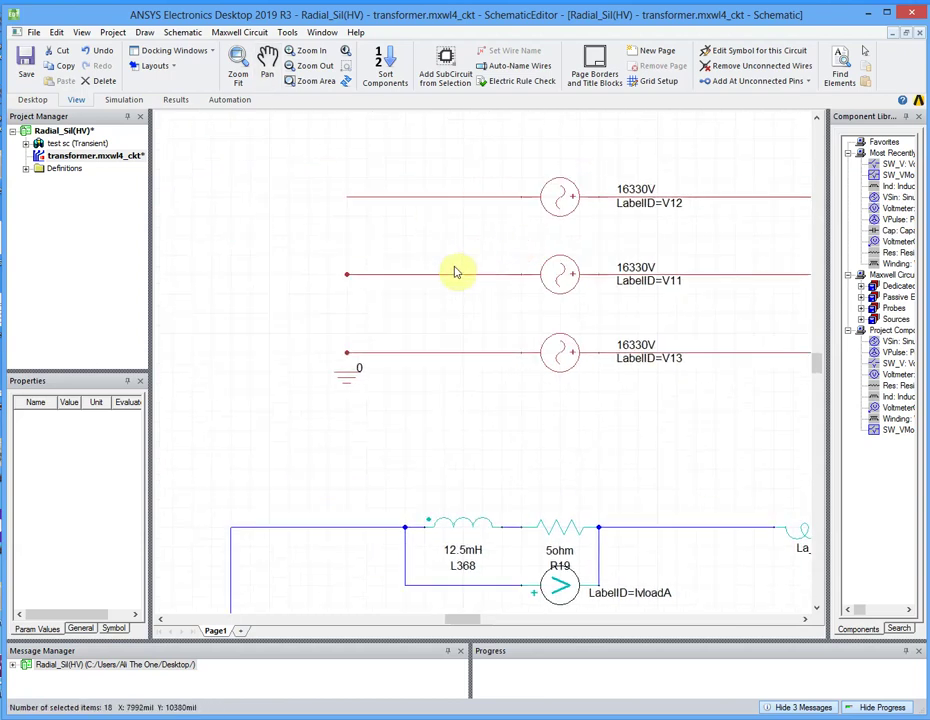
- Delete the wires joining the three 16330V sources to the ground node
click(420, 424)
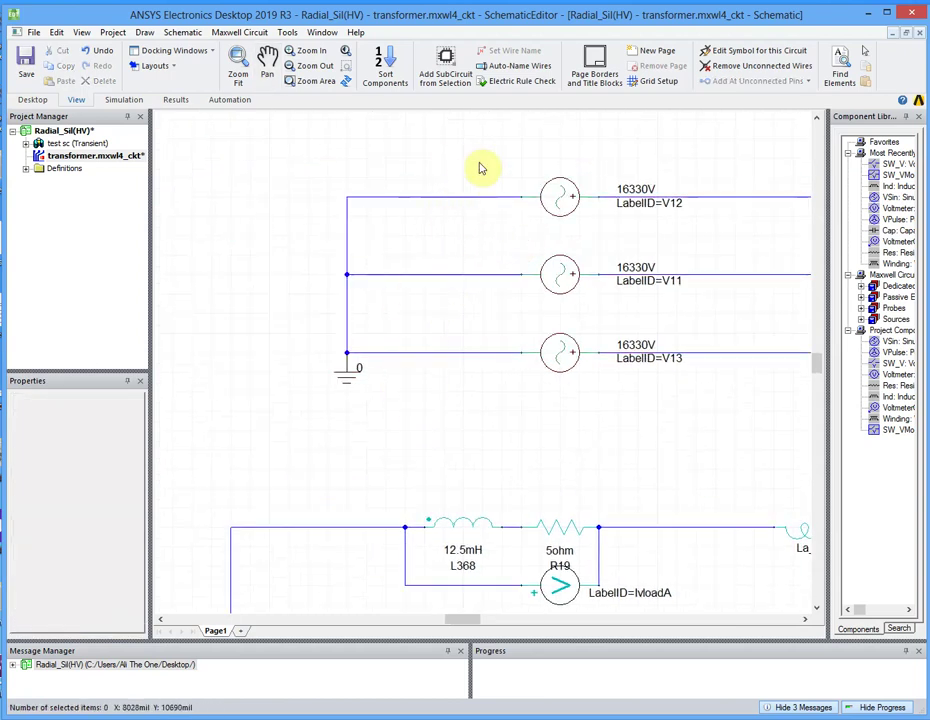
click(478, 158)
click(456, 371)
click(454, 369)
key(Delete)
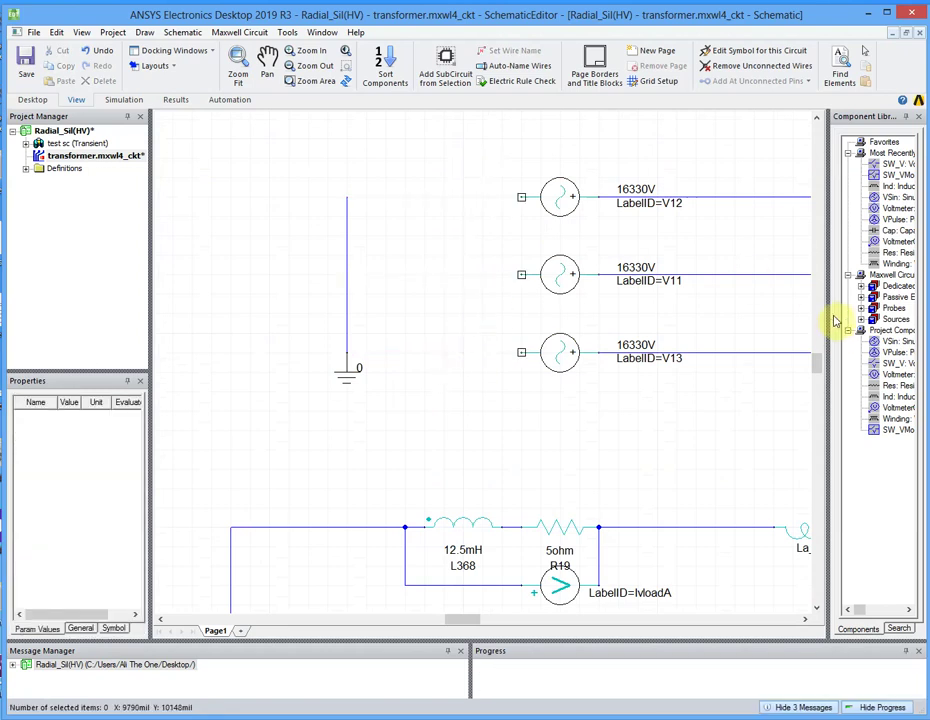
drag(829, 313, 776, 320)
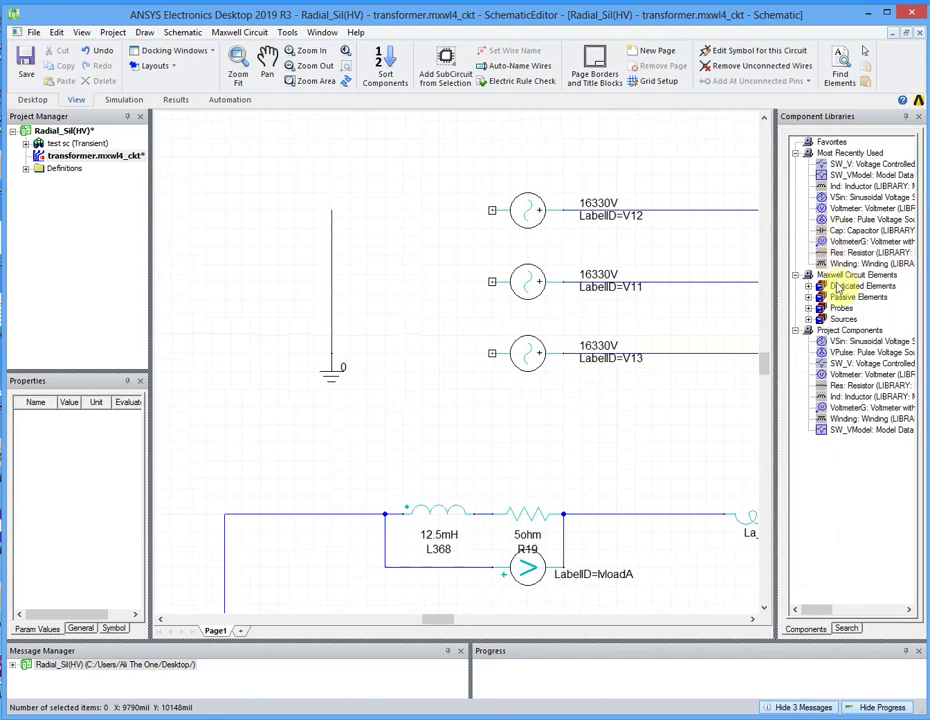
- Place horizontal 0V DC sources beside the 16330V sources in all three supply rows
click(808, 319)
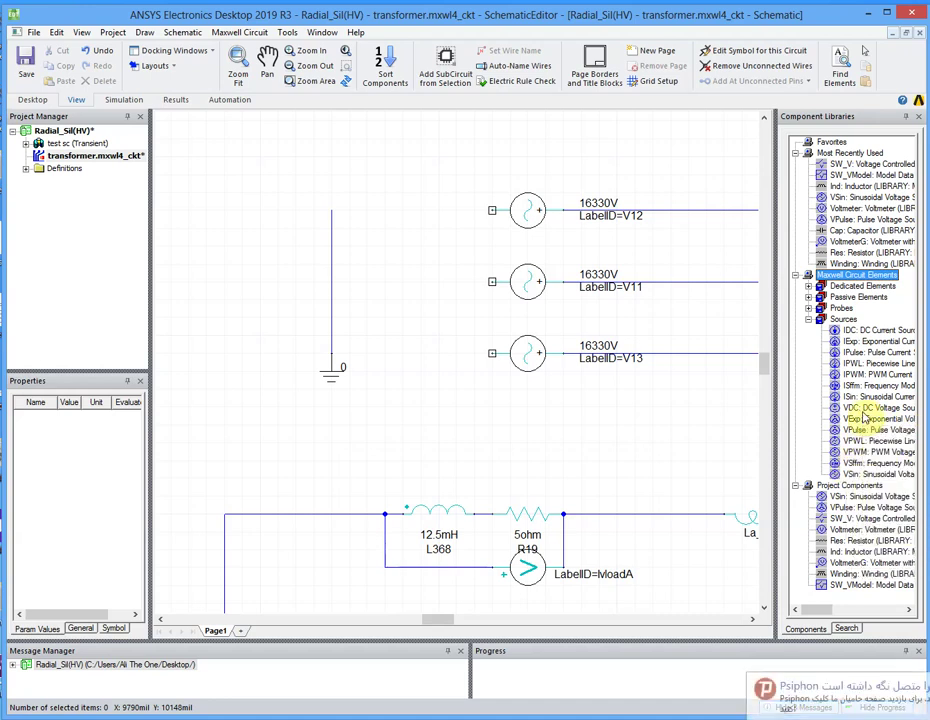
drag(893, 410, 430, 316)
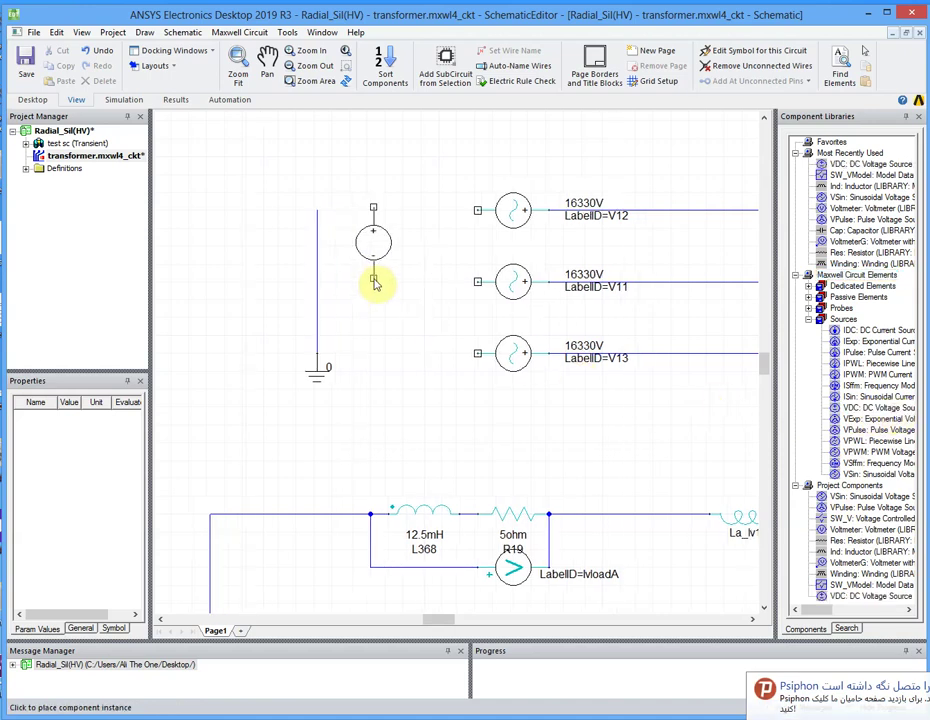
key(ctrl+r)
key(ctrl+r)
key(ctrl+r)
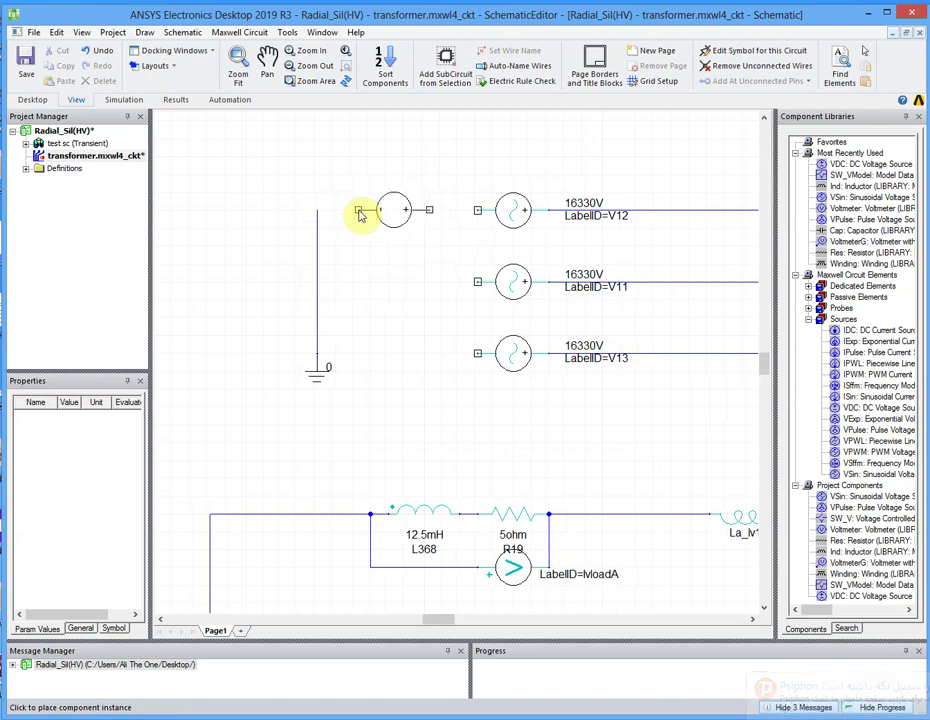
click(363, 214)
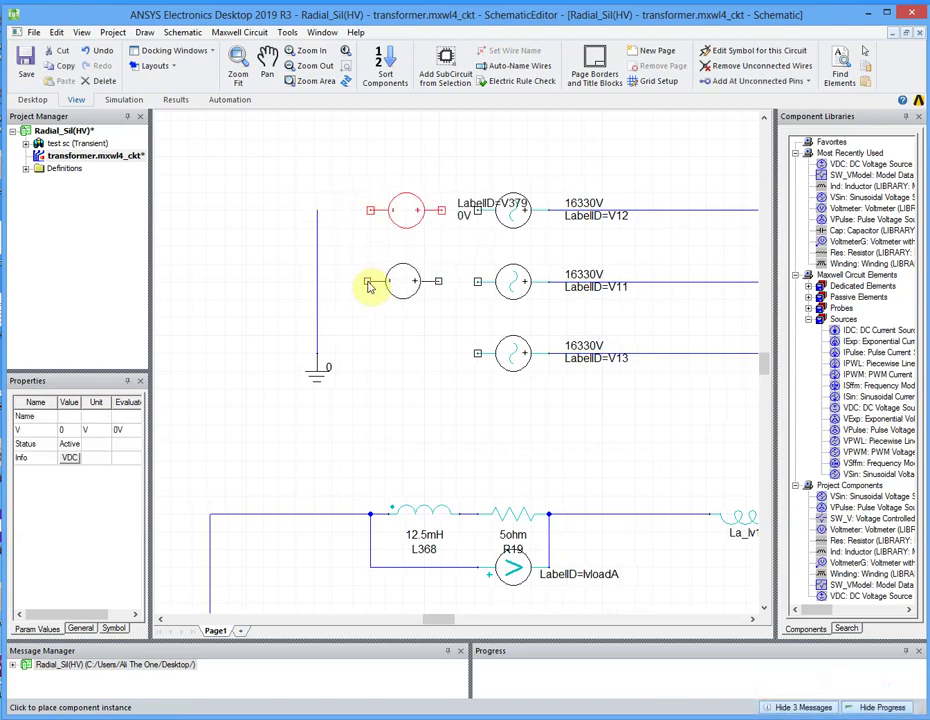
click(374, 284)
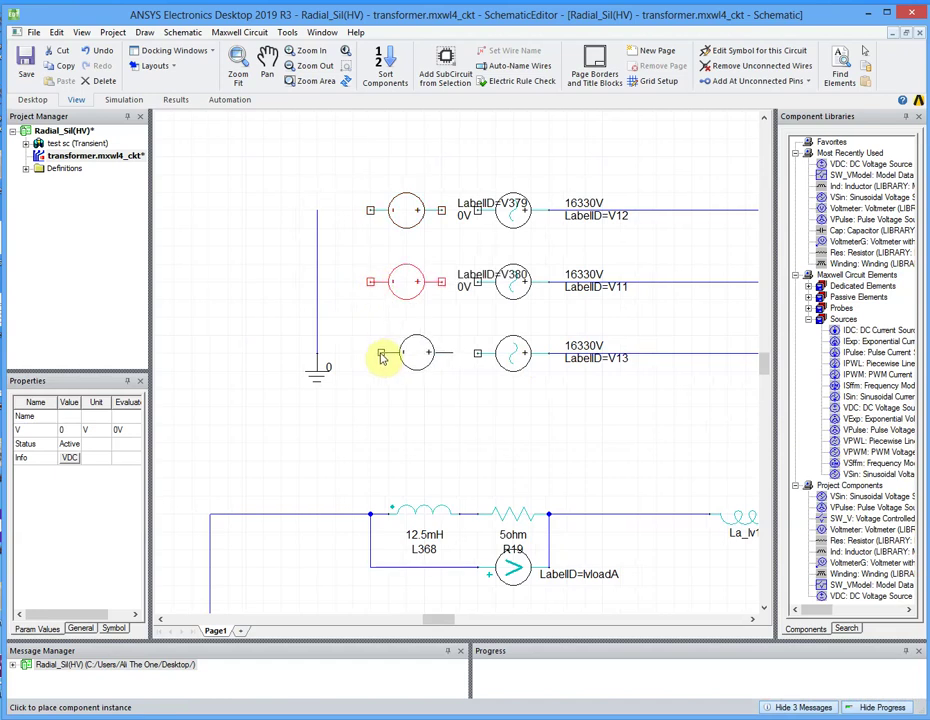
click(370, 356)
key(Escape)
- Wire the left pin of each DC source to the grounded vertical line
click(368, 212)
click(317, 210)
click(370, 282)
click(317, 282)
click(371, 353)
click(318, 353)
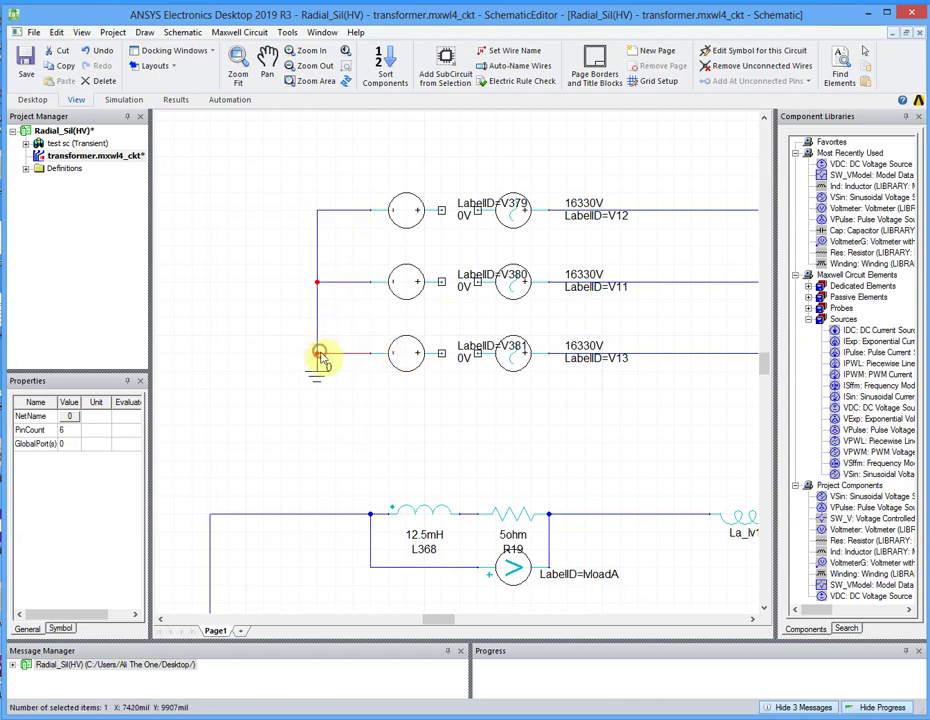
- Wire each DC source's output to its 16330V sinusoidal source V12, V11 and V13
click(470, 212)
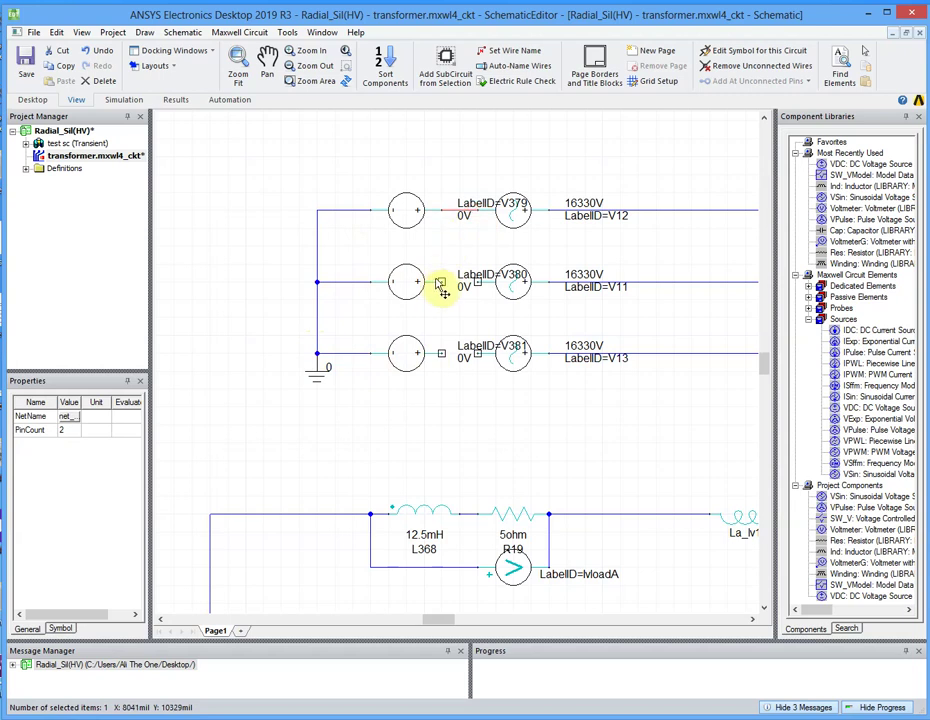
click(442, 281)
click(481, 281)
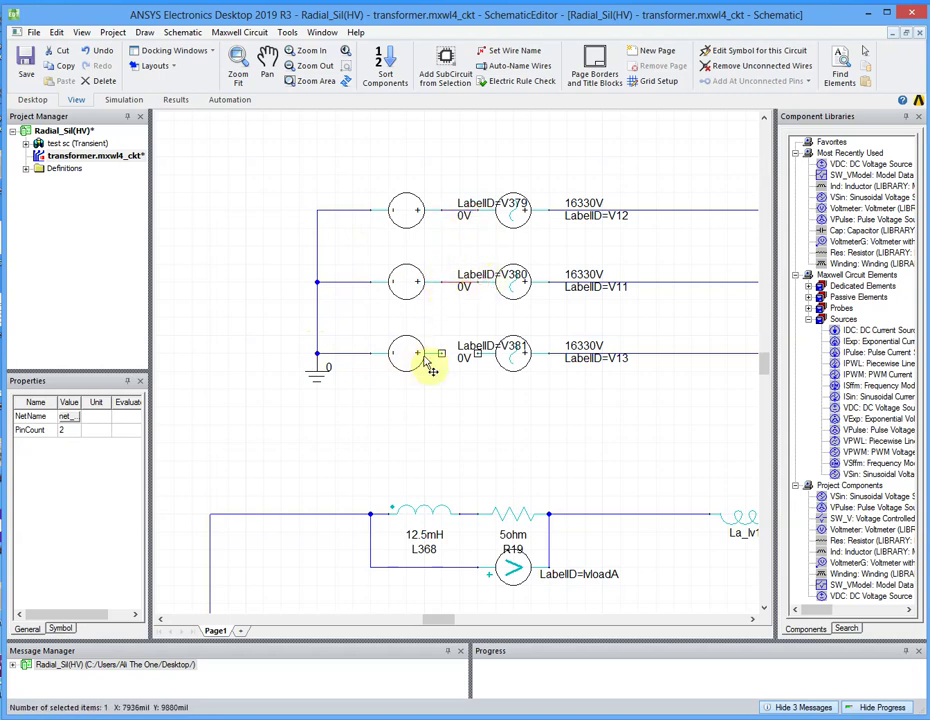
click(440, 353)
click(475, 356)
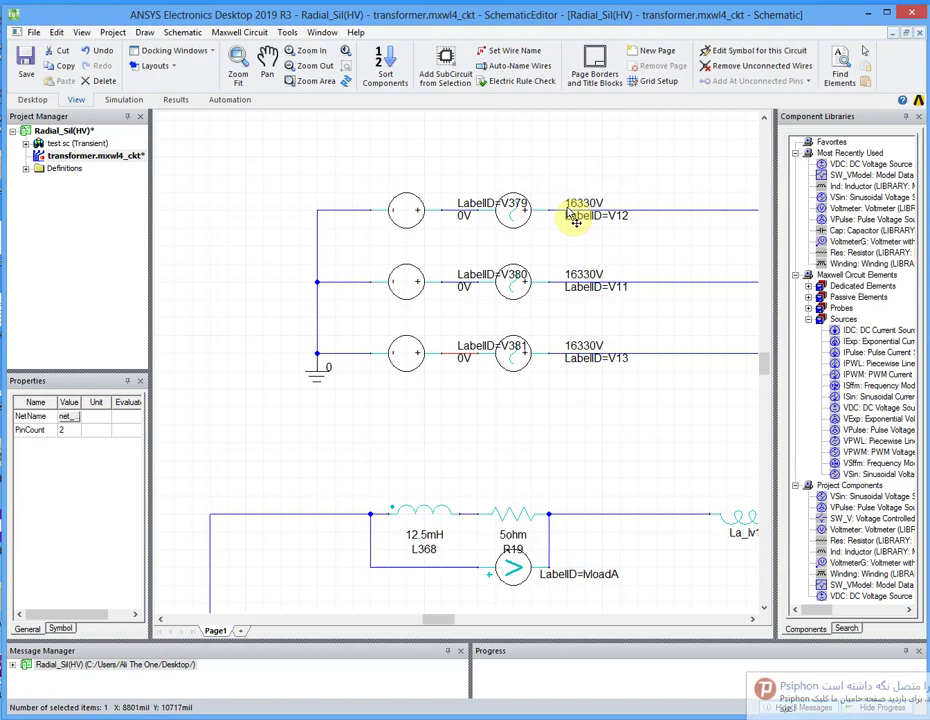
- Set the V Value of DC sources V379, V380 and V381 to 300 V
double_click(395, 224)
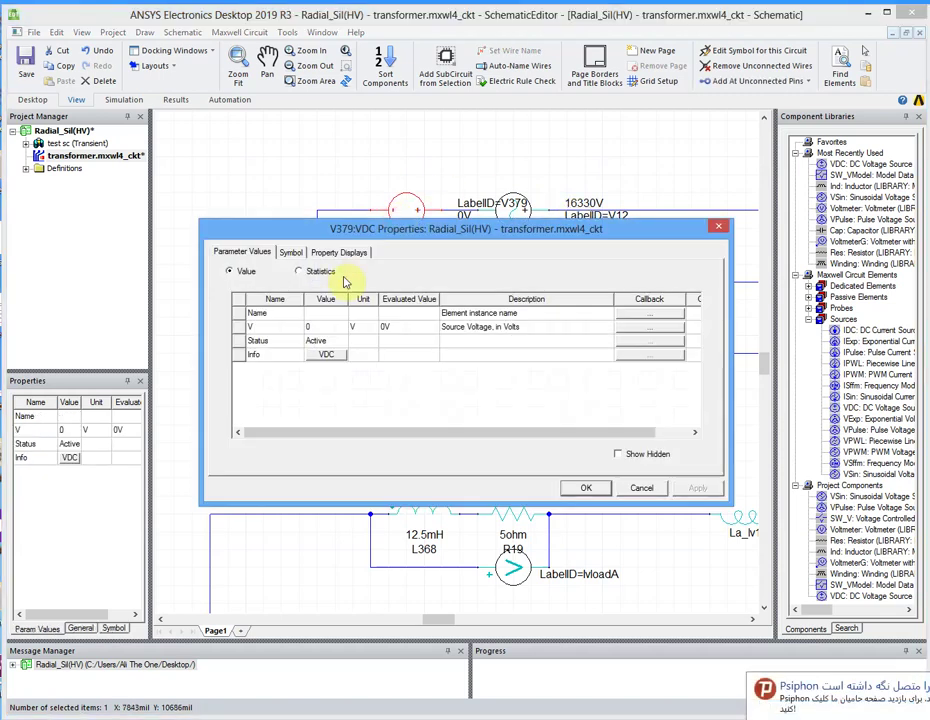
click(330, 327)
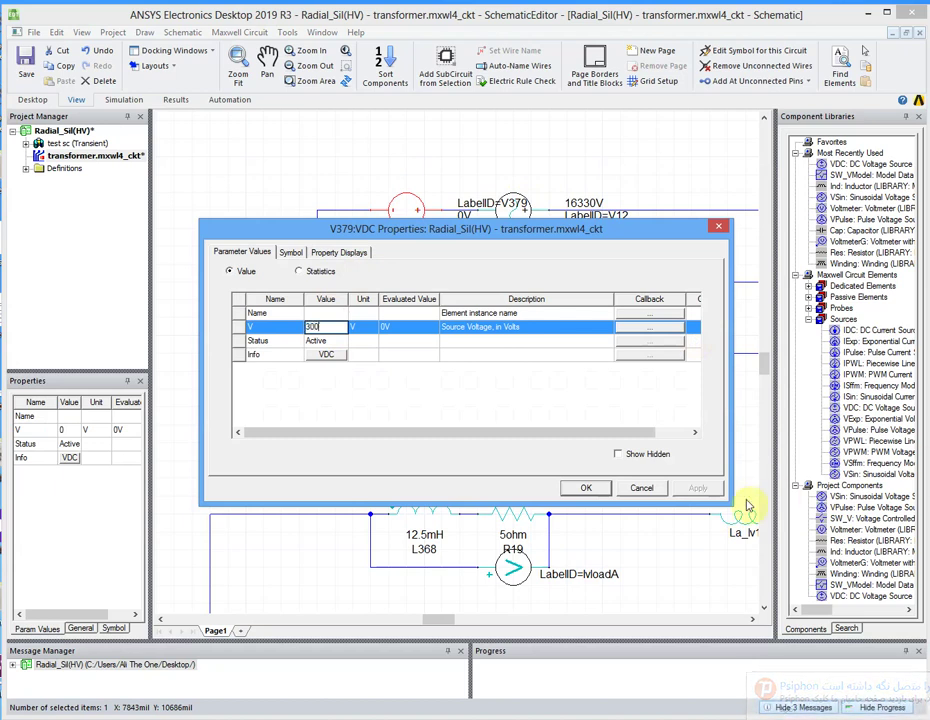
click(582, 488)
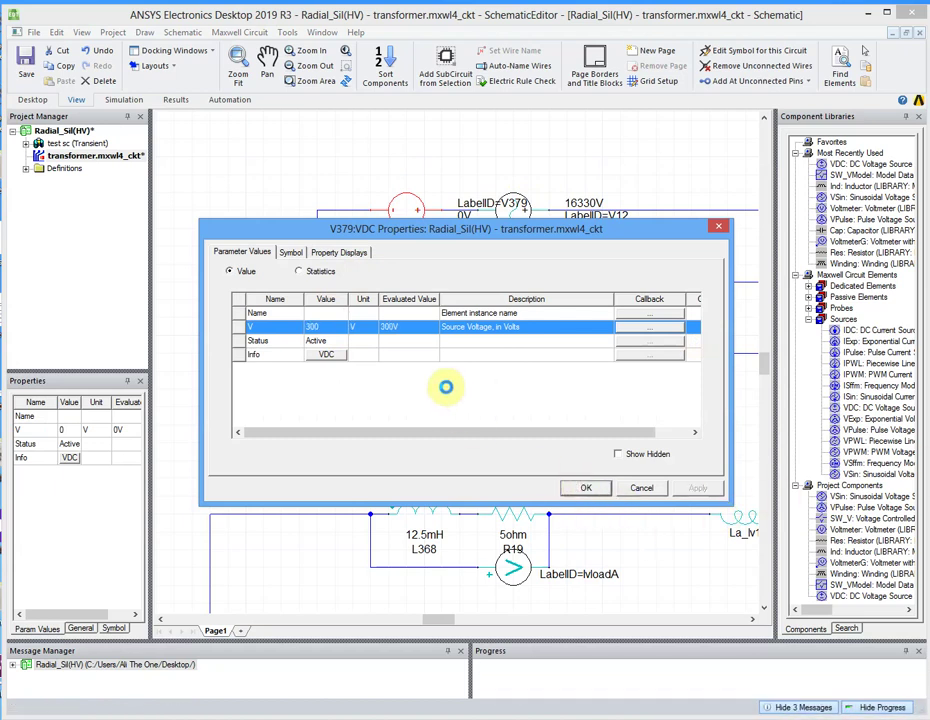
double_click(407, 289)
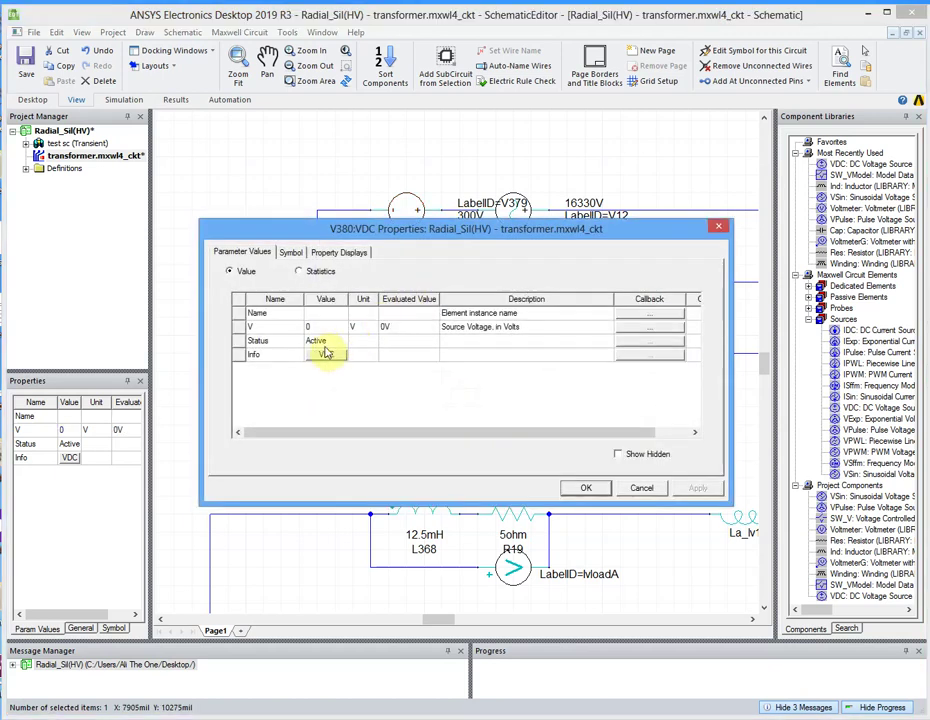
click(318, 329)
text(300)
key(Return)
click(576, 487)
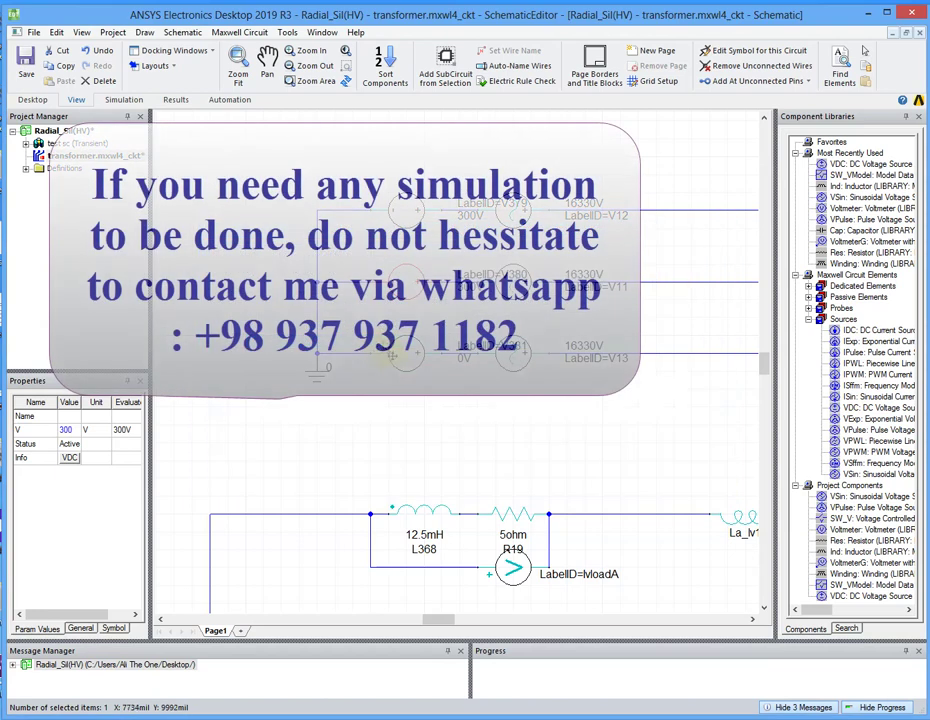
double_click(304, 288)
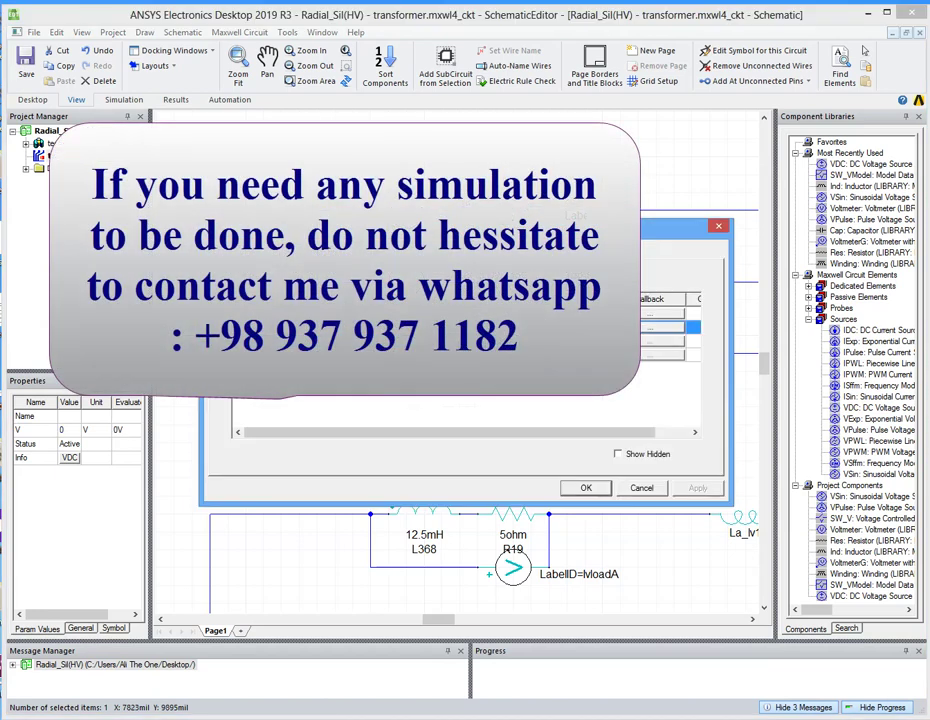
click(586, 487)
scroll(650, 425, down, 3)
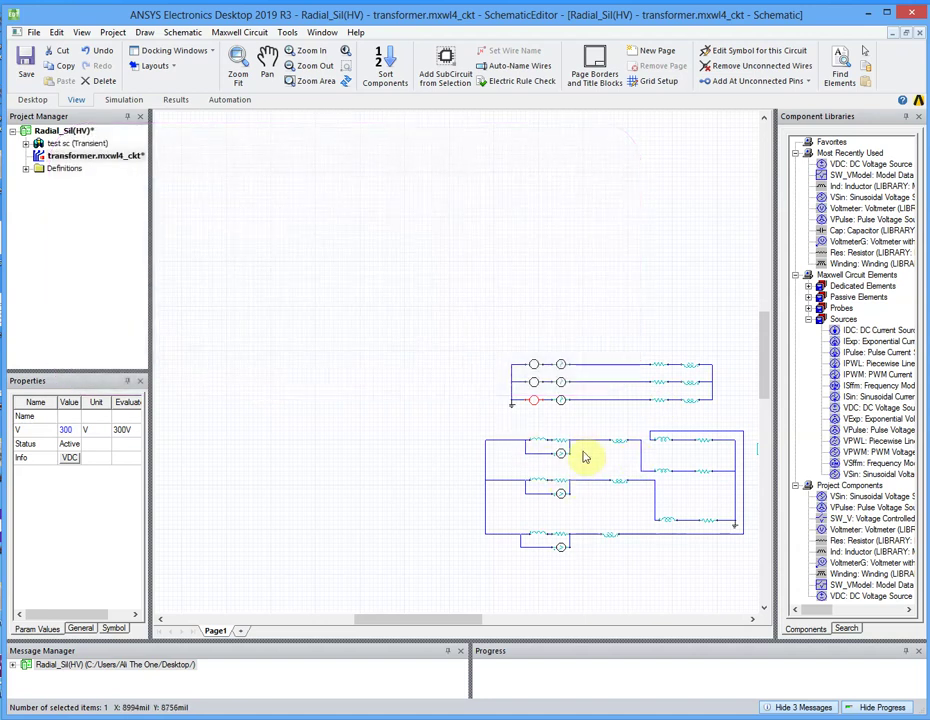
- Save the project and open the test sc (Transient) 3D Modeler with the three-coil transformer
scroll(580, 462, up, 2)
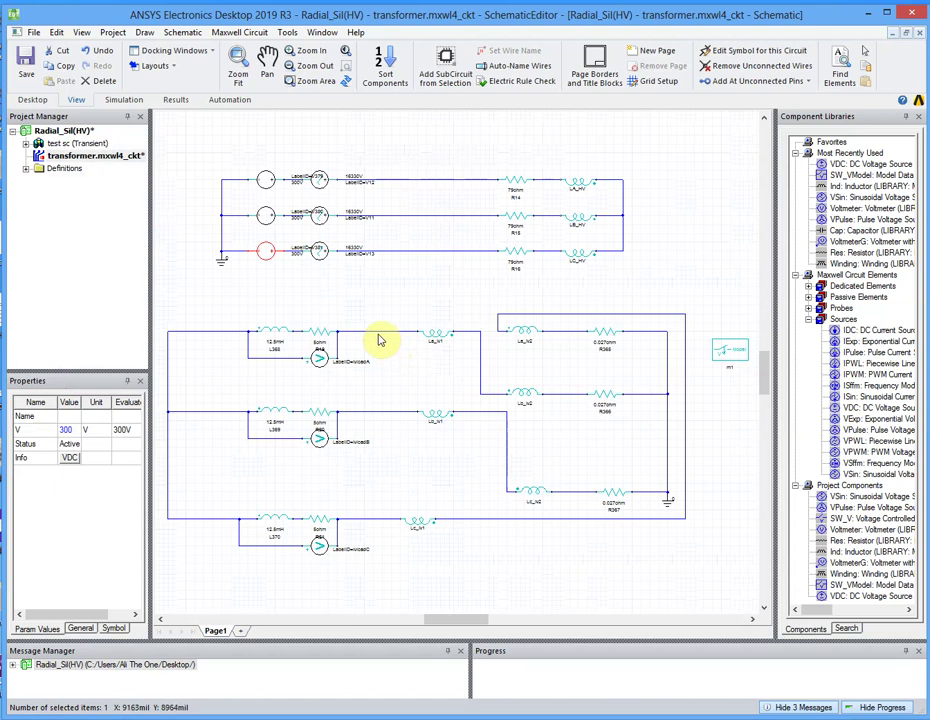
click(22, 57)
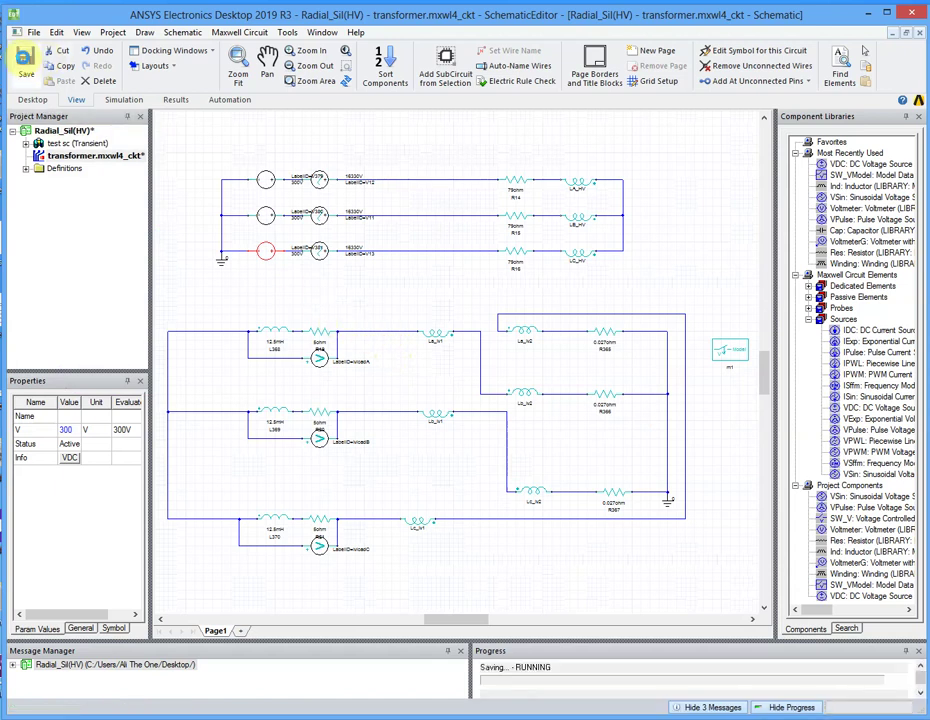
click(27, 144)
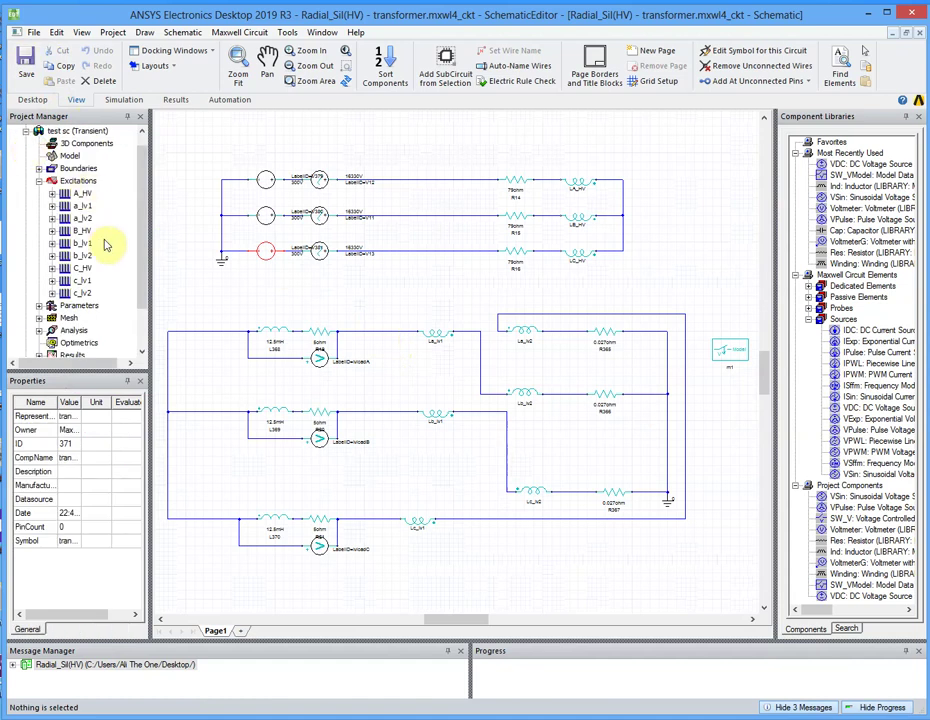
double_click(82, 131)
right_click(355, 158)
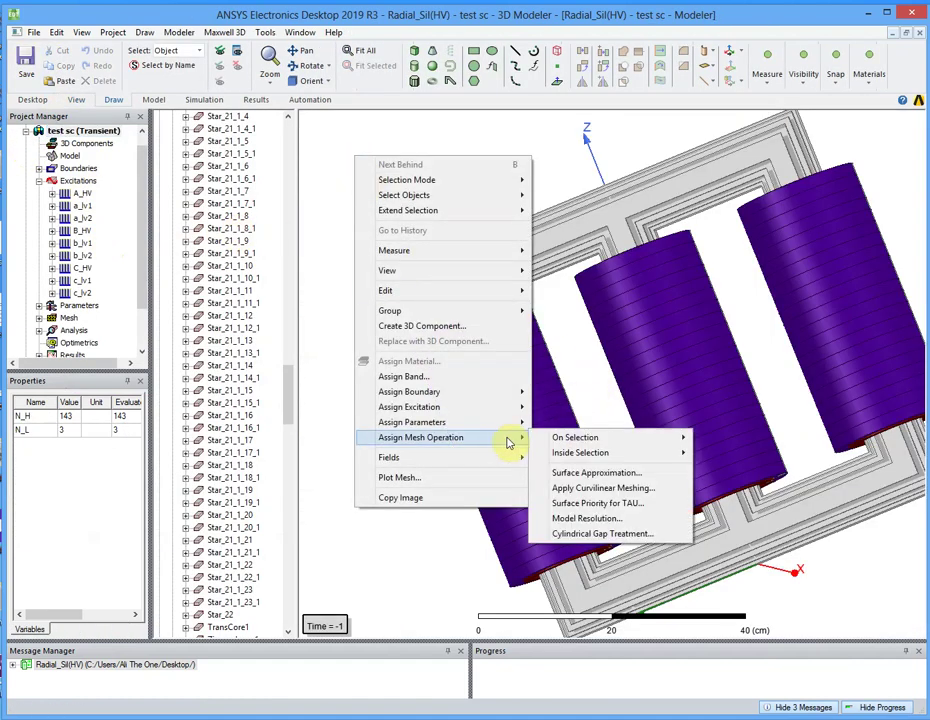
- Update the external circuit netlist from the edited schematic, mapping all nine windings to inductors
mouse_move(492, 411)
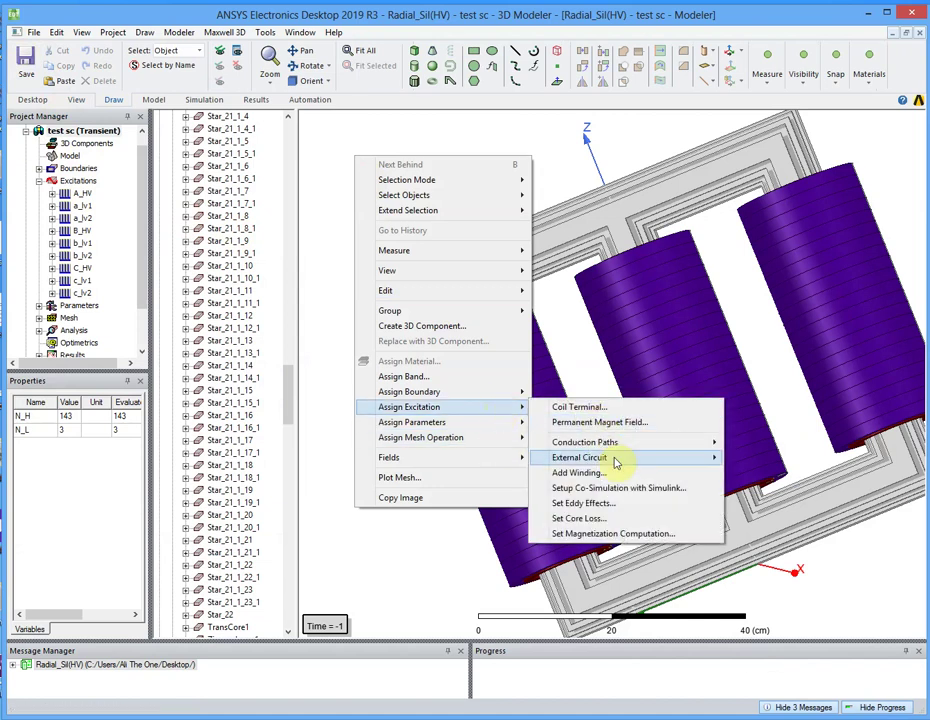
mouse_move(618, 458)
click(782, 457)
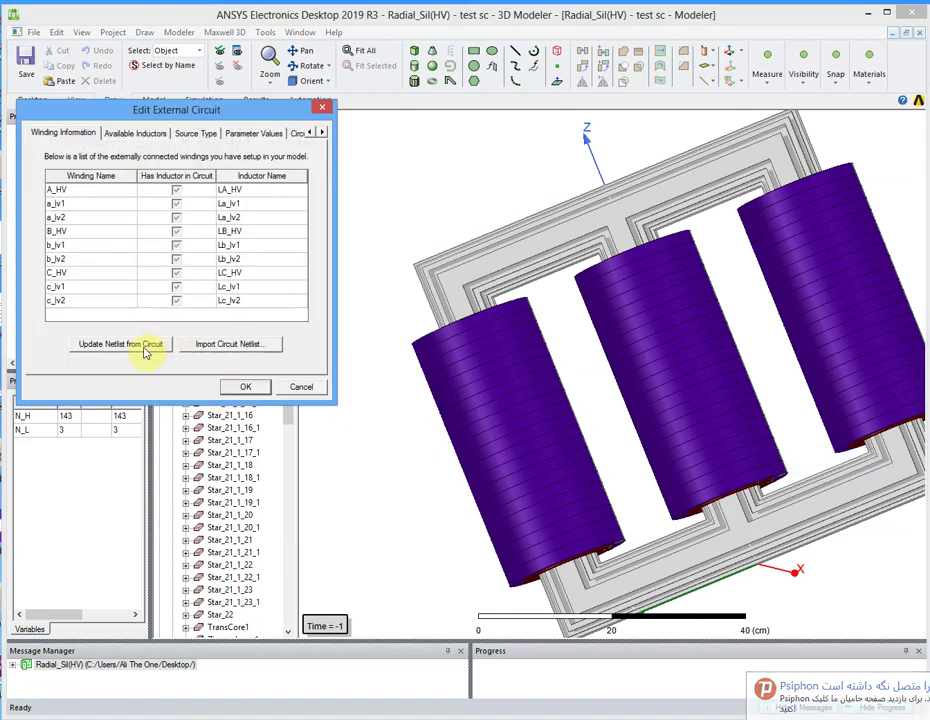
click(145, 346)
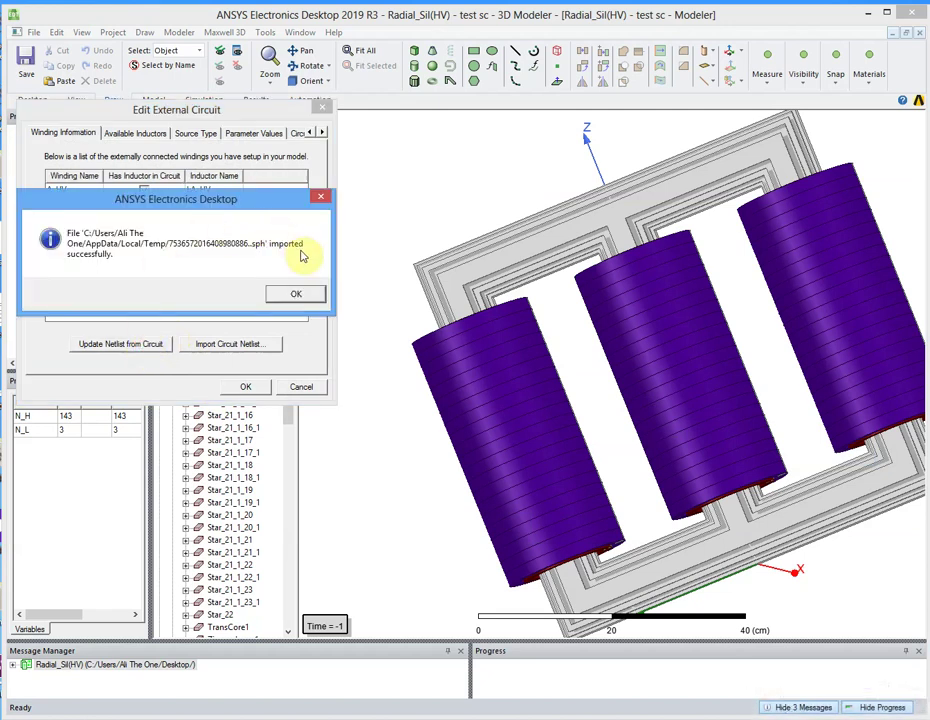
click(291, 295)
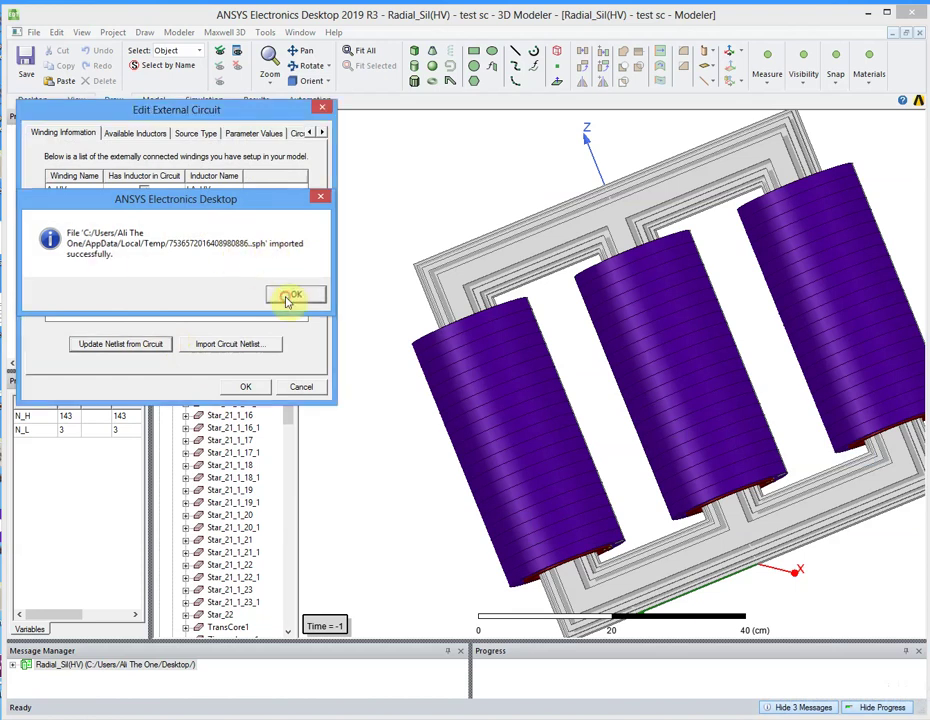
click(262, 387)
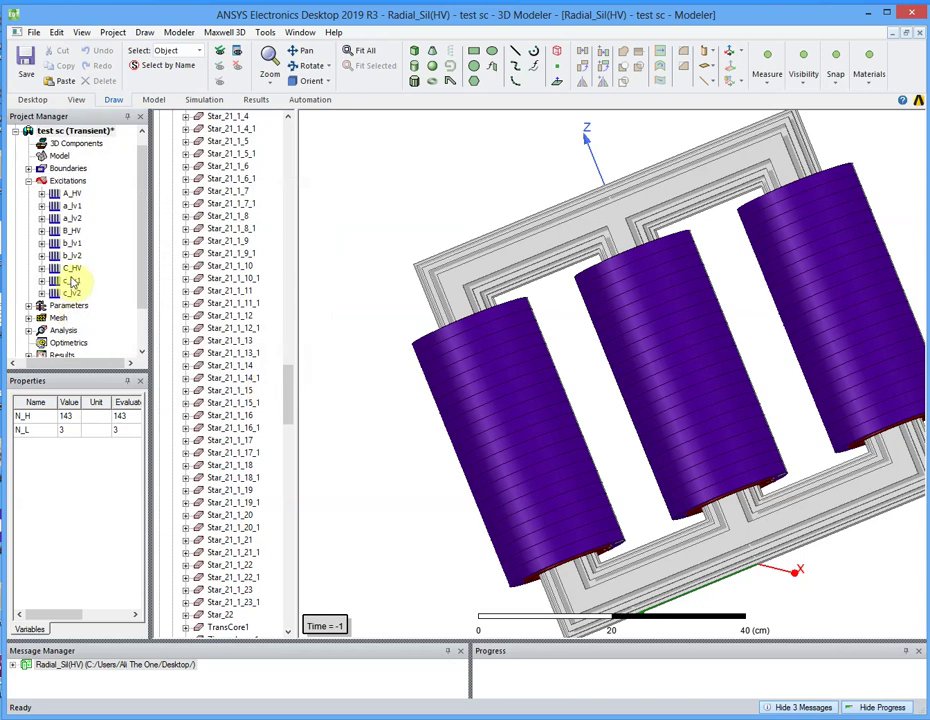
click(68, 362)
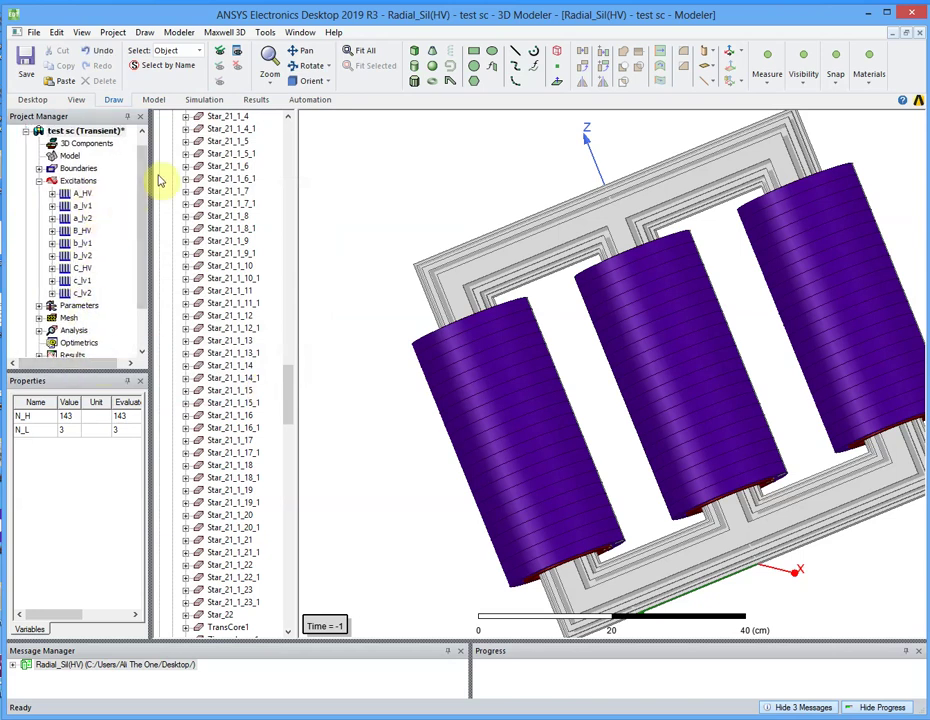
drag(146, 191, 149, 293)
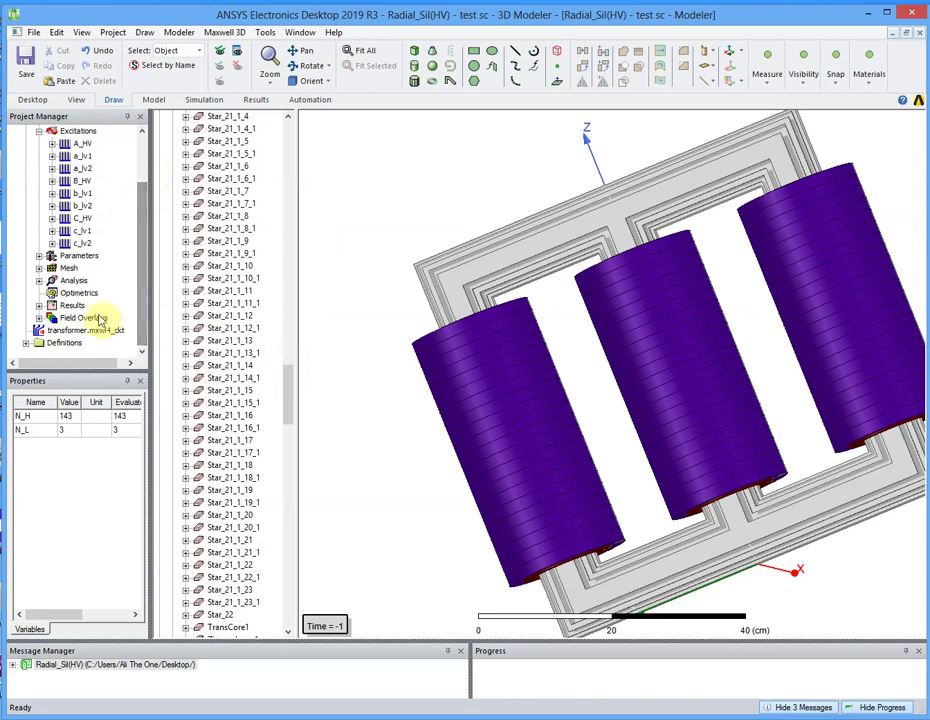
double_click(96, 329)
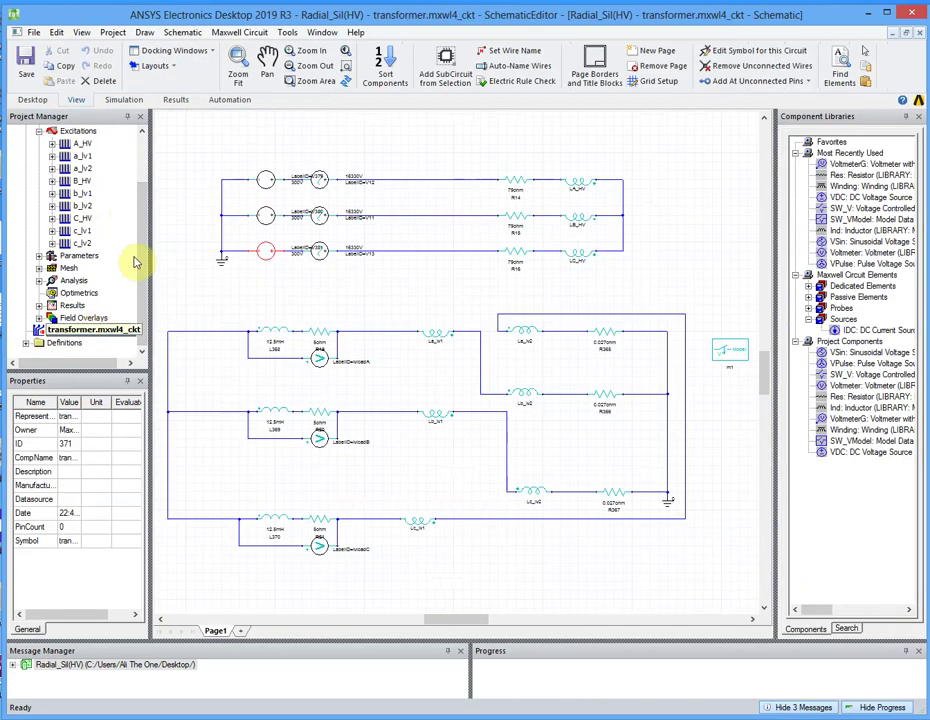
click(252, 33)
click(245, 64)
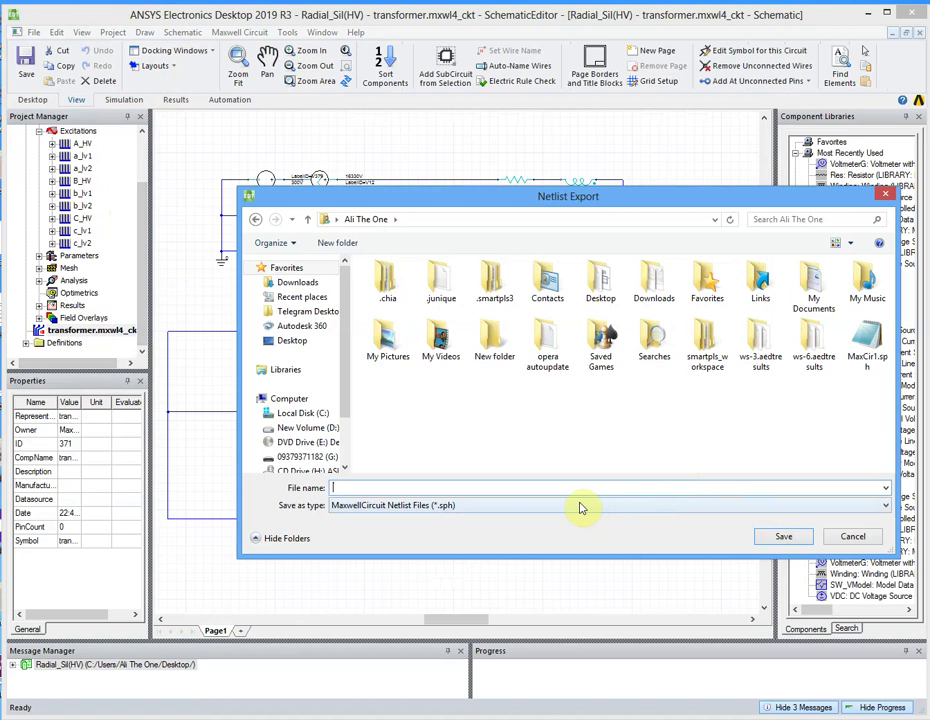
click(770, 537)
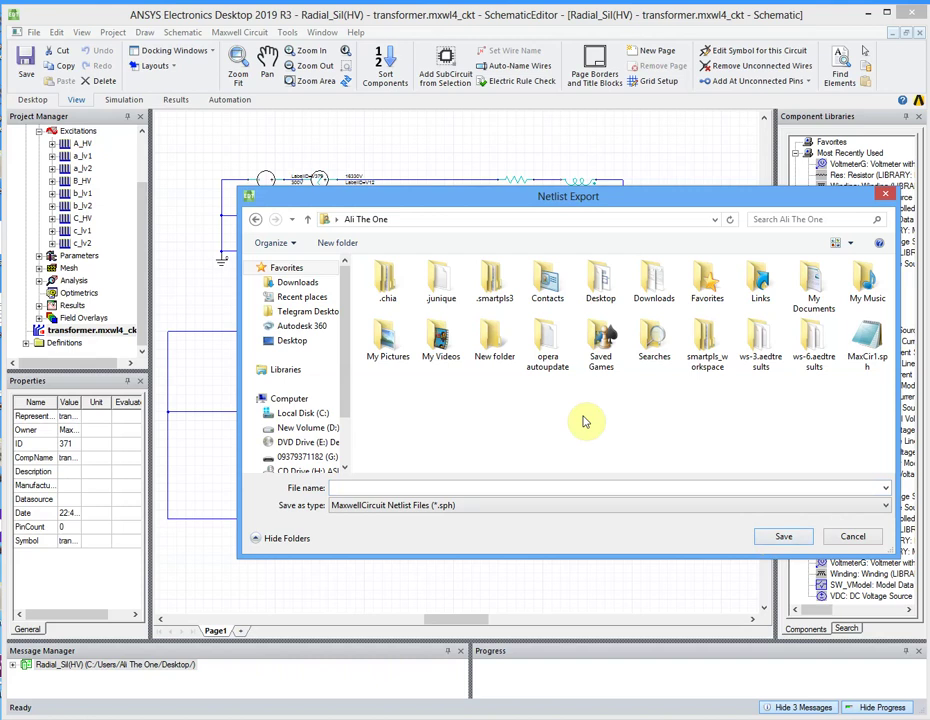
click(848, 537)
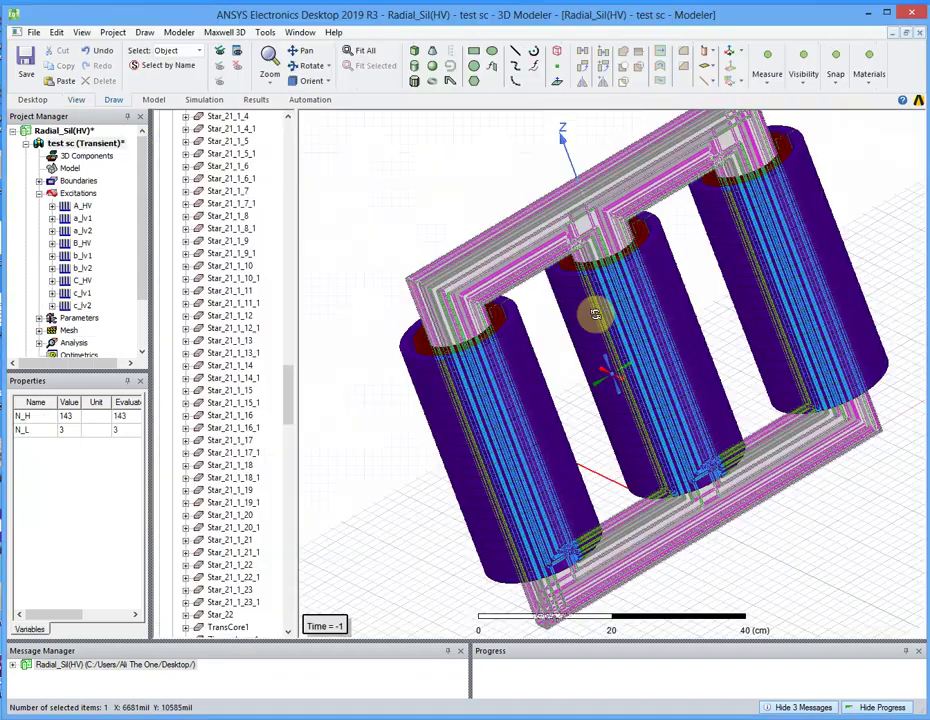
alt+drag(592, 311, 716, 176)
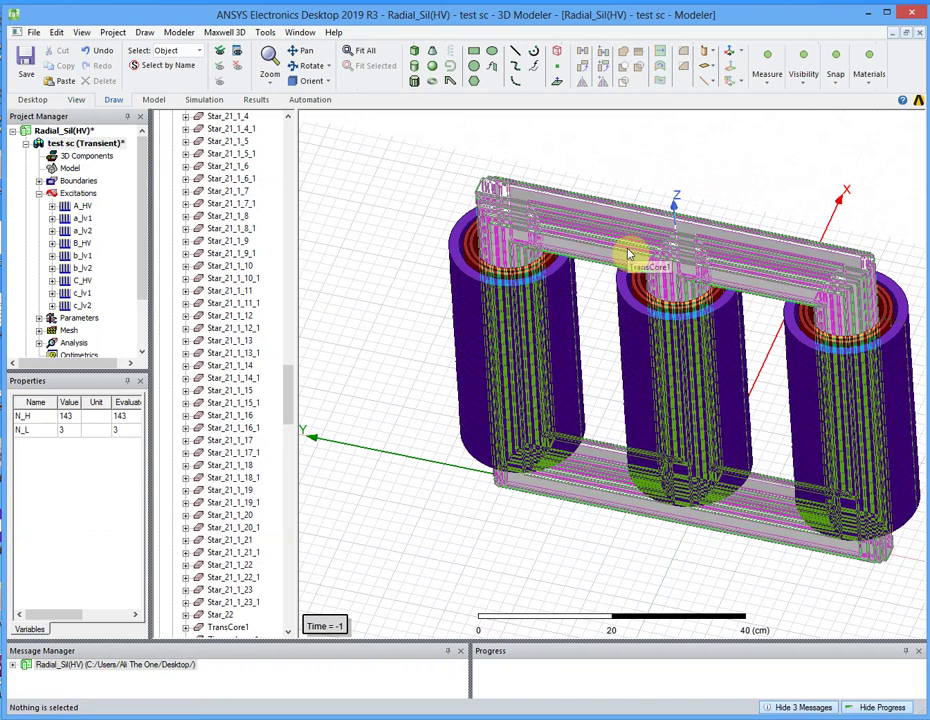
- Orbit to a front view and select the Rectangle1 sheet cutting through the core and coils
alt+drag(654, 272, 766, 552)
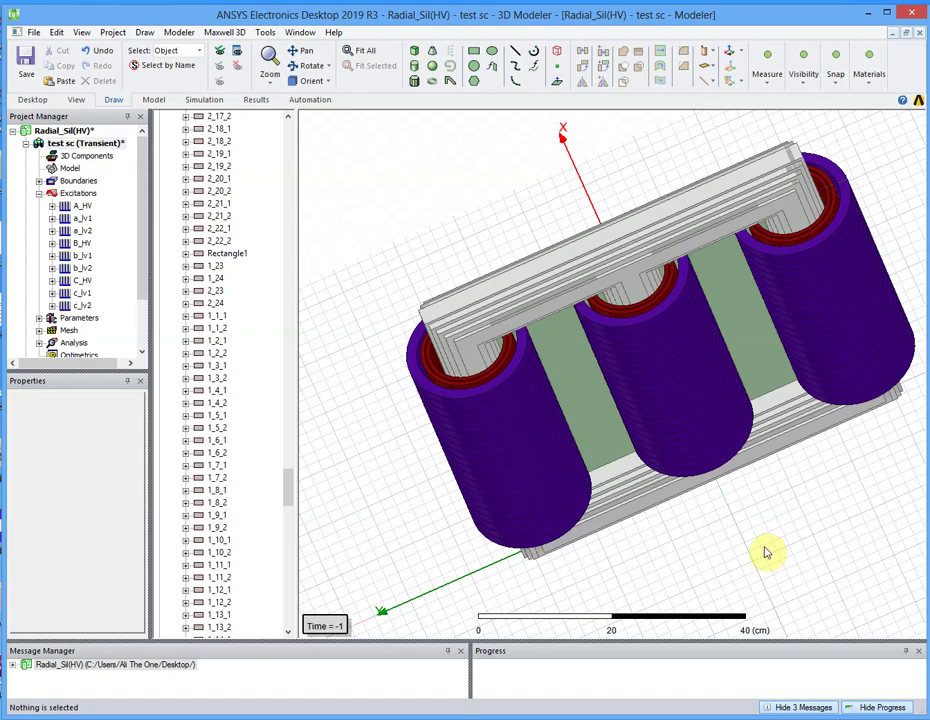
mouse_move(504, 249)
alt+mouse_down()
mouse_move(556, 322)
mouse_move(571, 241)
mouse_move(531, 221)
mouse_move(590, 250)
mouse_move(700, 251)
mouse_move(706, 259)
mouse_move(553, 281)
mouse_move(616, 276)
mouse_move(571, 288)
mouse_move(544, 280)
mouse_move(560, 355)
mouse_move(772, 208)
mouse_move(810, 270)
mouse_move(806, 289)
mouse_move(839, 245)
mouse_move(845, 305)
mouse_move(834, 353)
mouse_move(851, 363)
mouse_move(837, 363)
mouse_move(855, 341)
mouse_move(899, 208)
alt+mouse_up()
click(560, 355)
click(758, 423)
- Plot Mag_B (Fields > B) on the selected Rectangle1 sheet, then deselect it
right_click(785, 428)
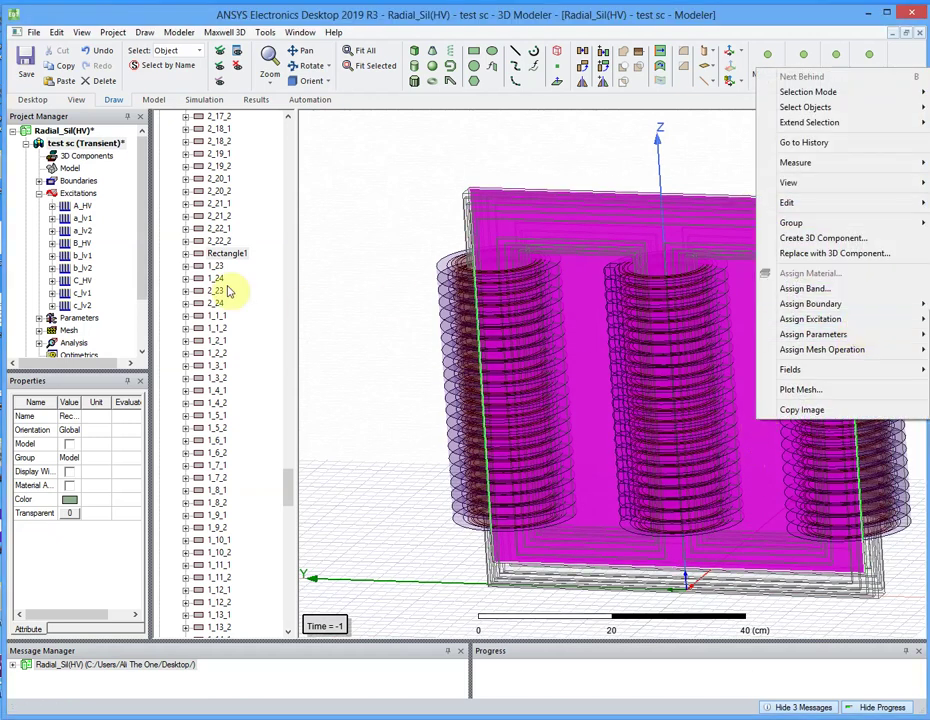
right_click(399, 291)
right_click(399, 291)
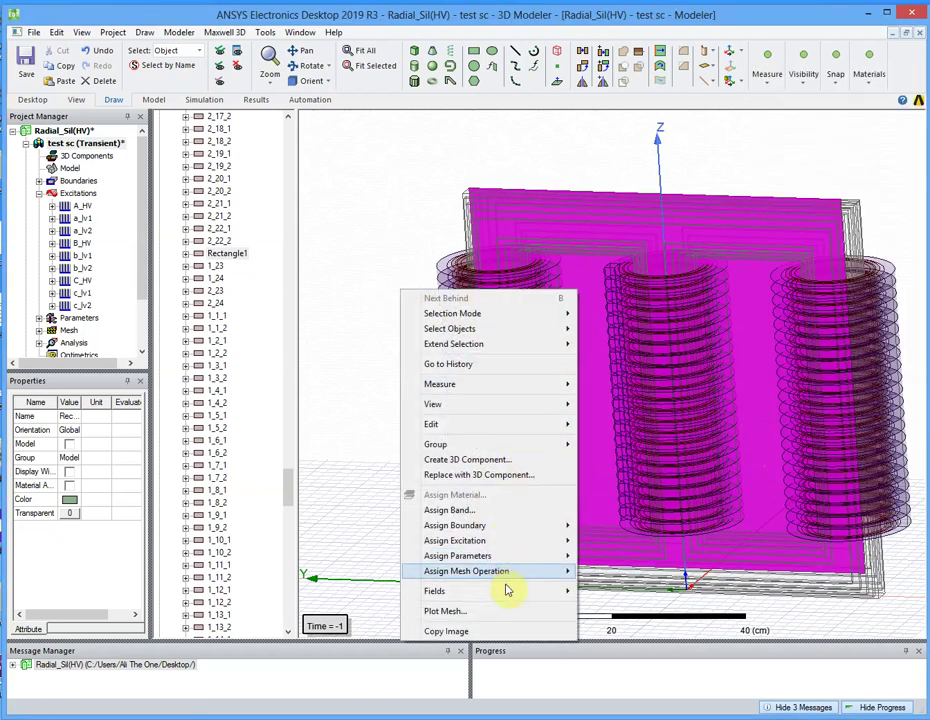
mouse_move(508, 593)
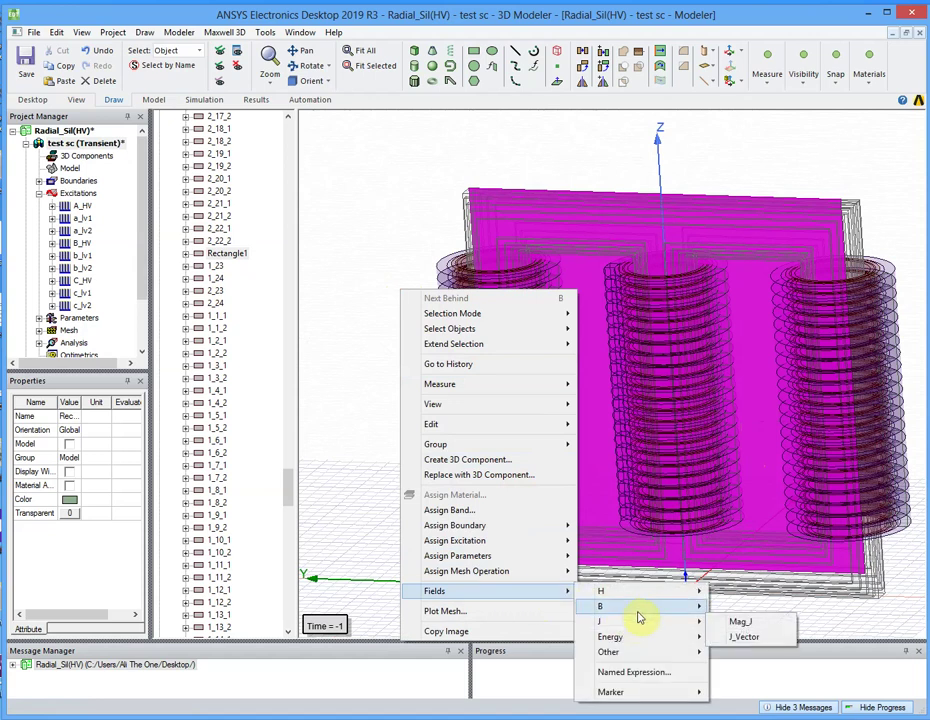
mouse_move(640, 608)
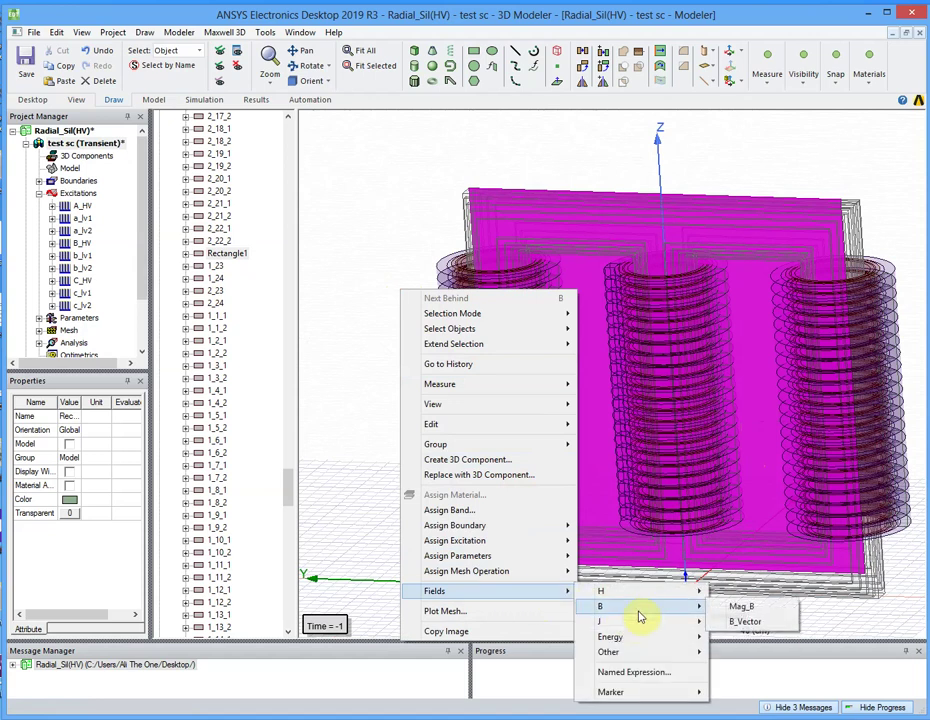
click(757, 609)
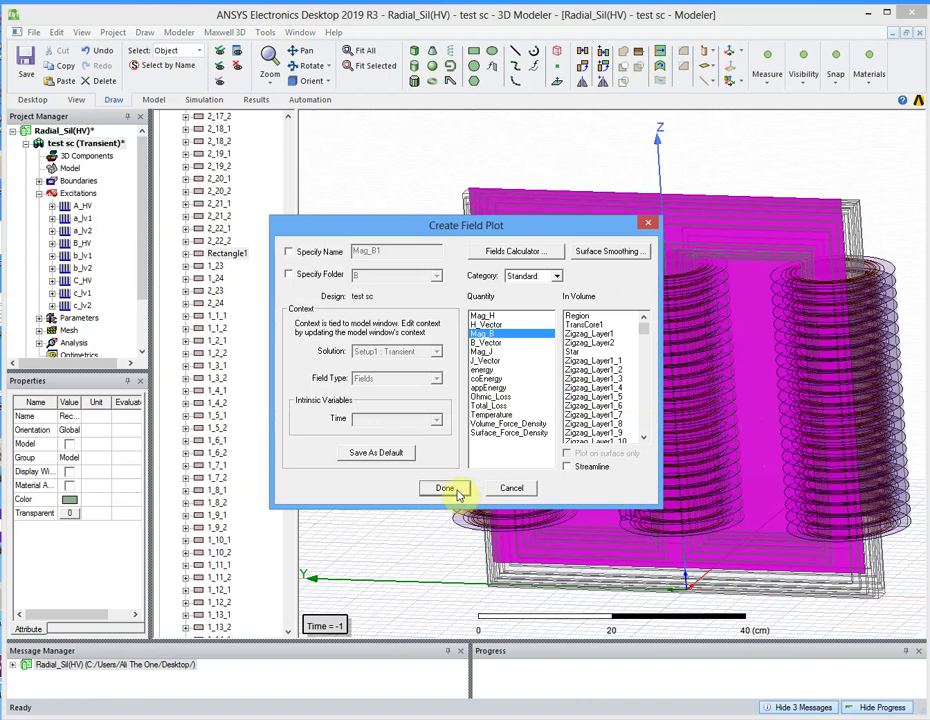
click(457, 491)
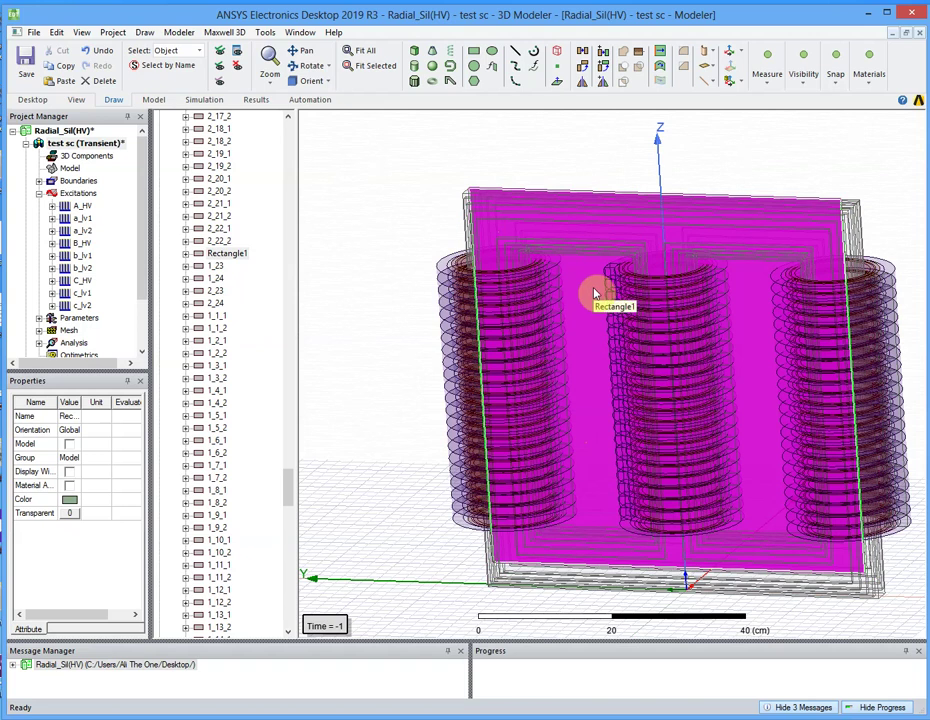
click(417, 356)
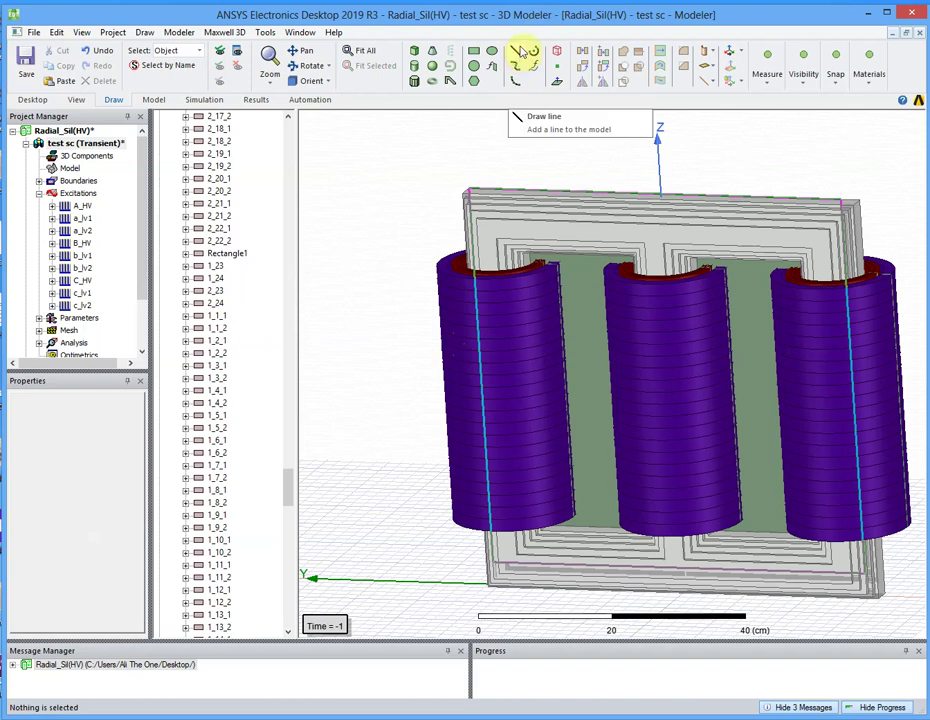
- Draw Polyline2 from a point on the centre limb straight up 60 cm in Z
click(767, 60)
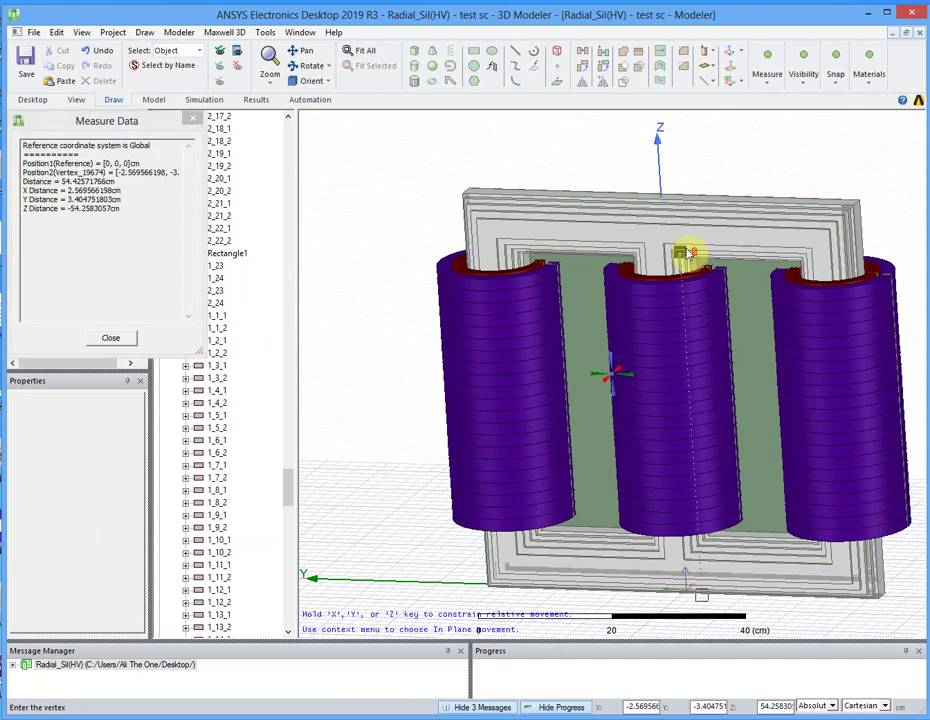
mouse_move(680, 255)
alt+mouse_down()
mouse_move(685, 307)
mouse_move(679, 280)
alt+mouse_up()
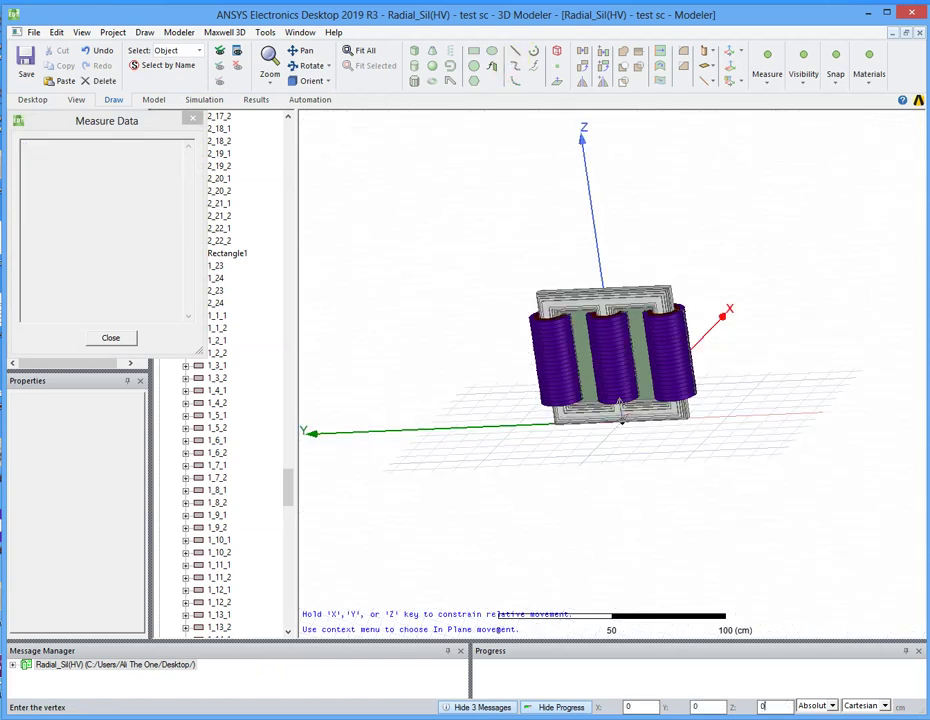
click(620, 414)
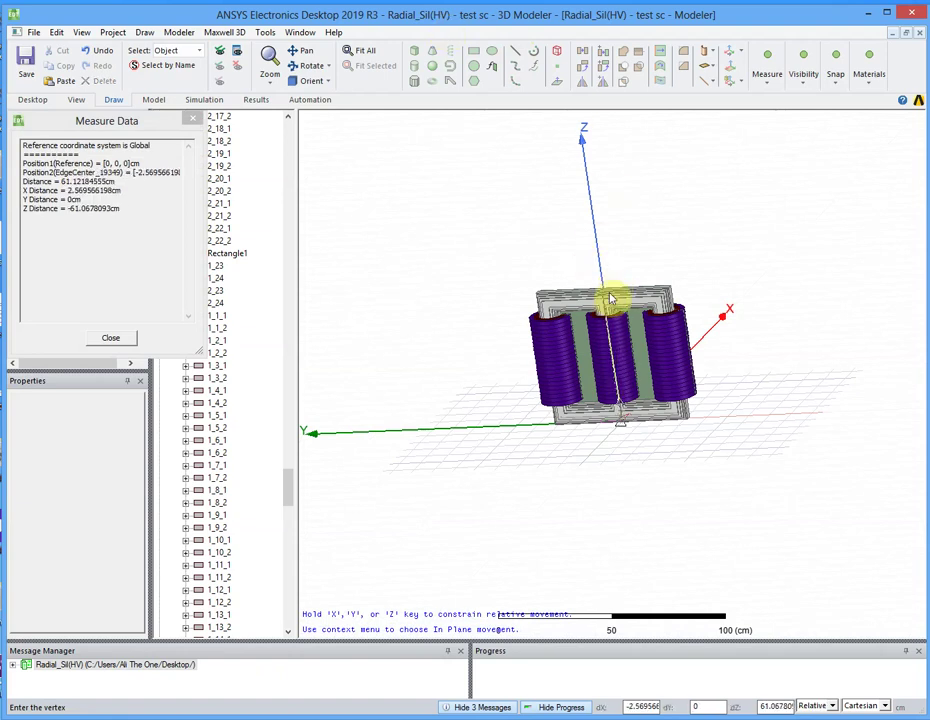
key(Tab)
key(Tab)
key(Tab)
text(60)
key(Tab)
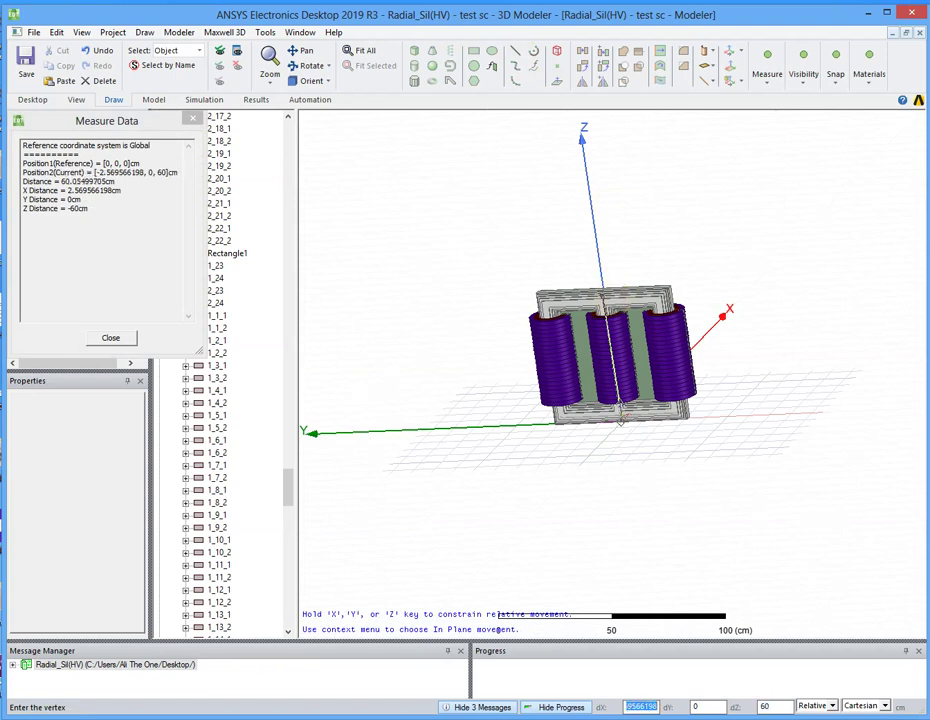
key(Return)
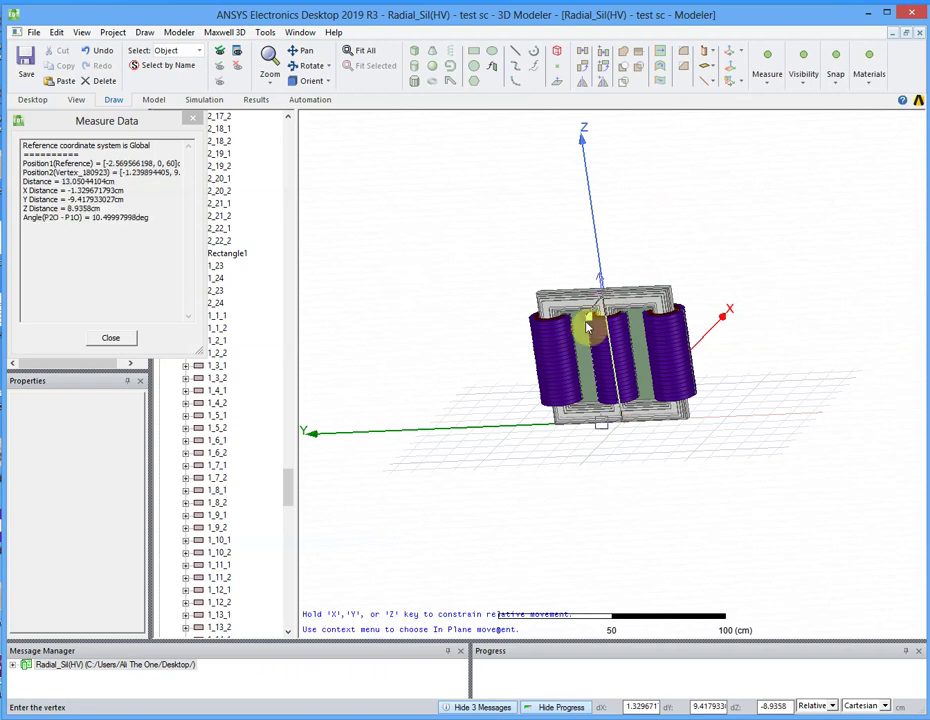
right_click(591, 327)
click(659, 352)
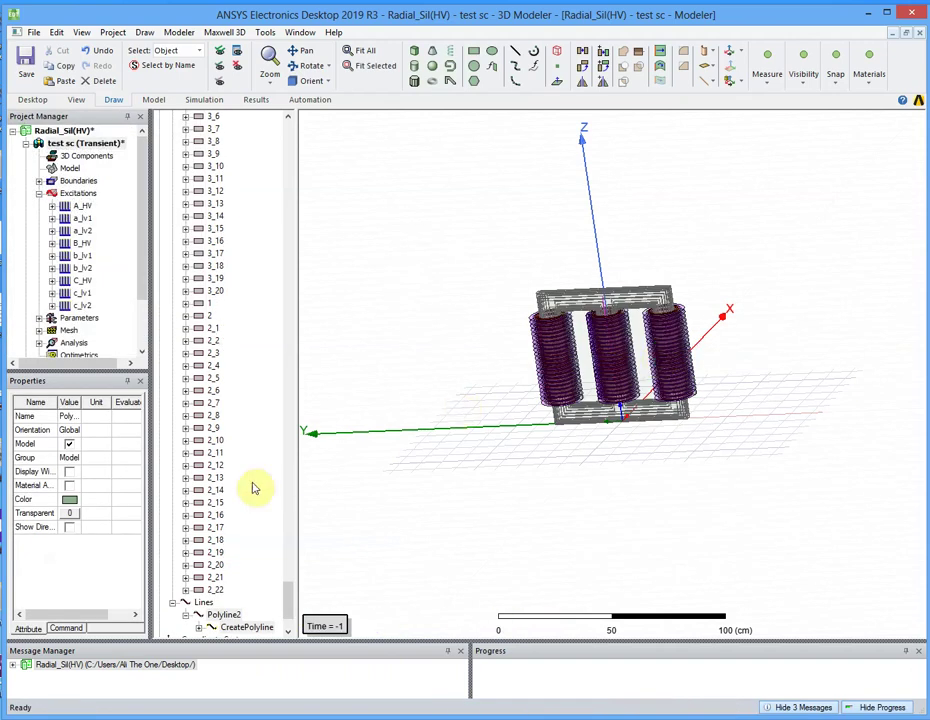
- Inspect the CreatePolyline command's properties in the history tree
scroll(285, 596, down, 1)
scroll(287, 598, down, 2)
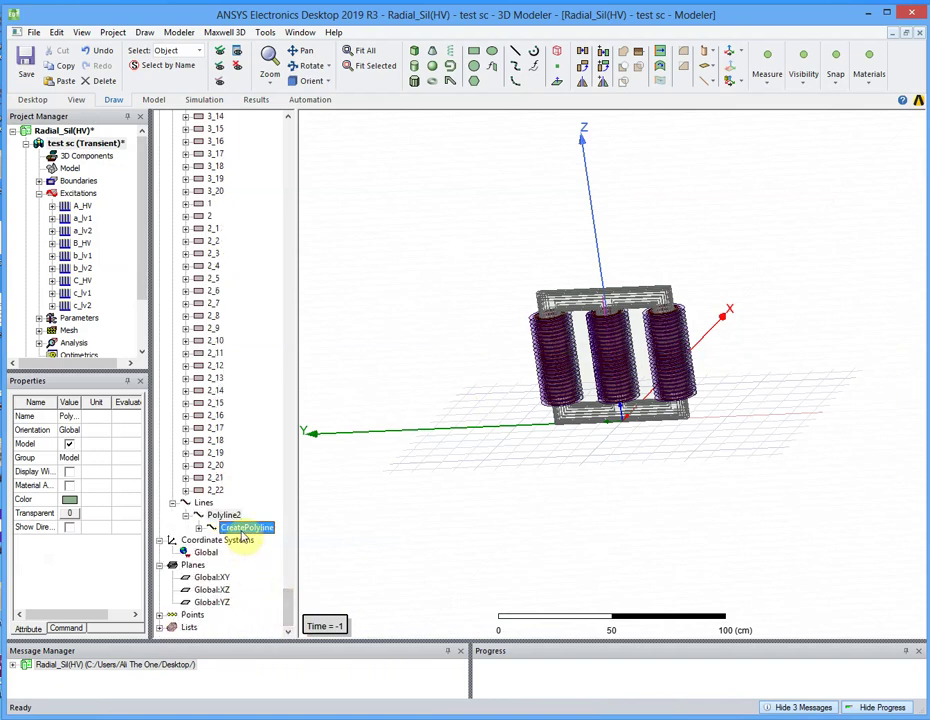
right_click(241, 534)
click(241, 534)
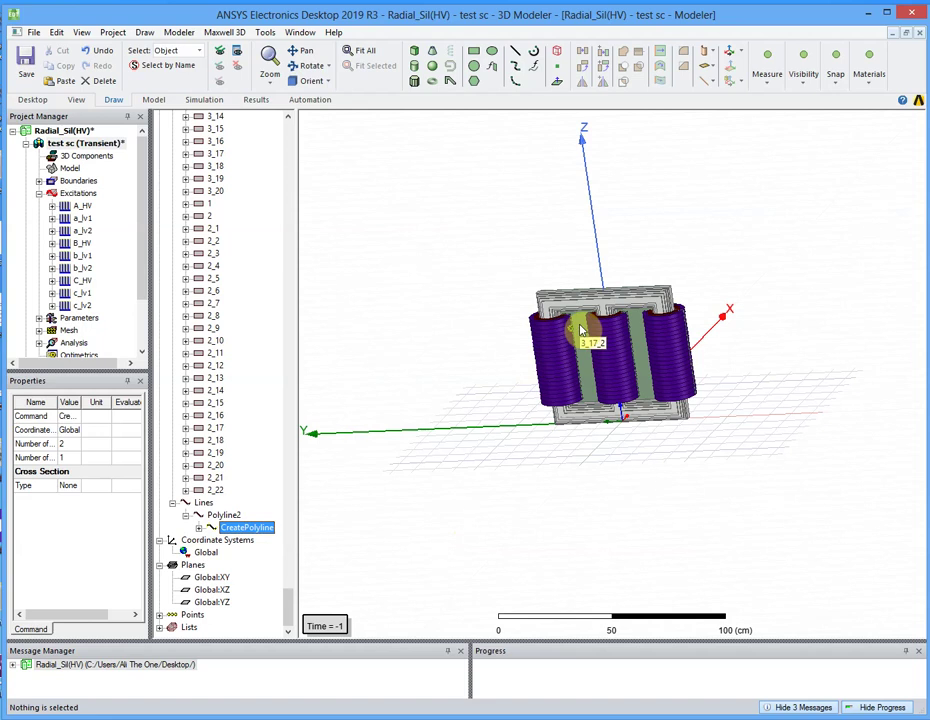
scroll(127, 292, down, 2)
- Switch Setup1's Save Fields option to a Custom time table with an added row
click(39, 280)
double_click(84, 293)
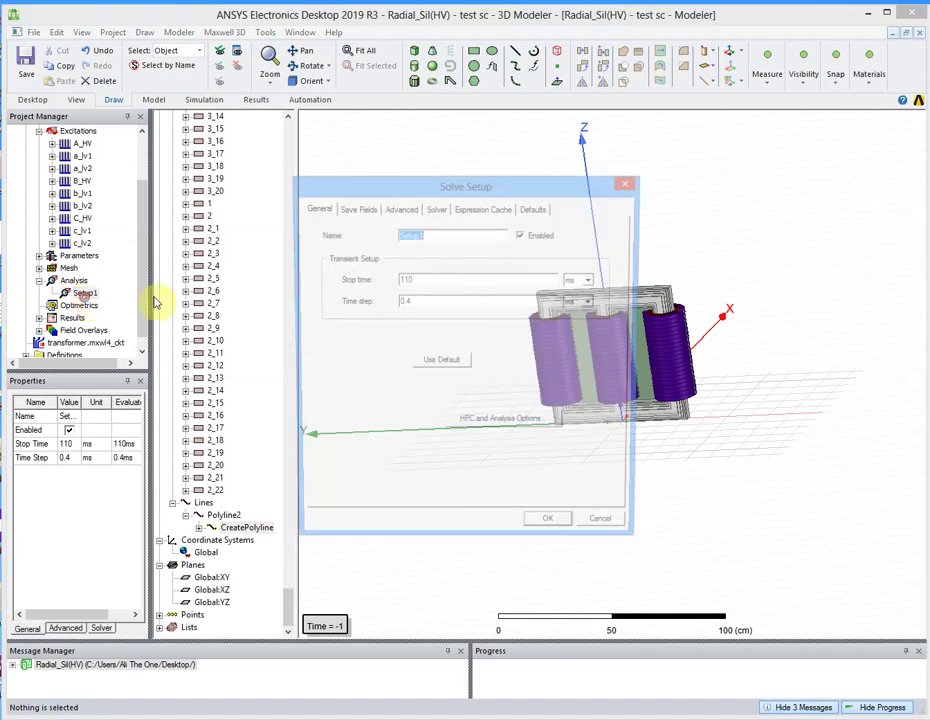
click(366, 210)
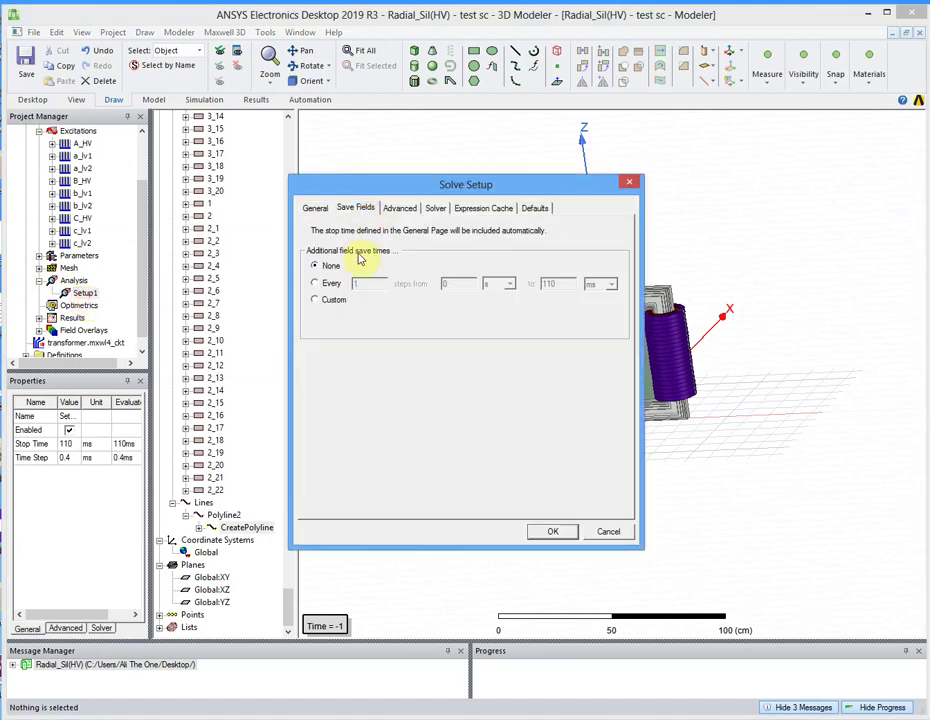
click(334, 285)
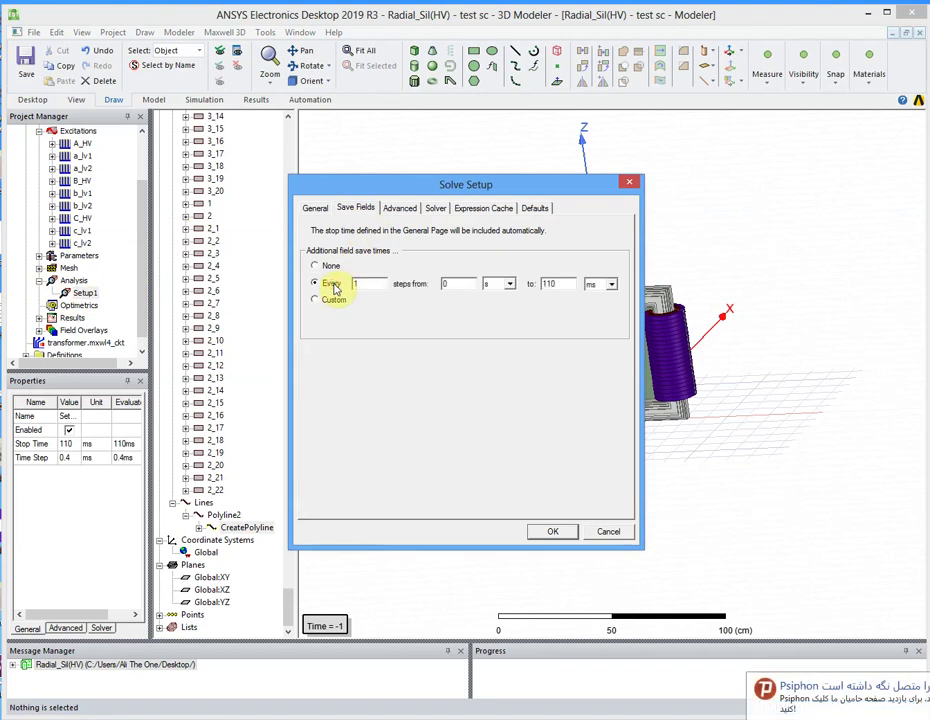
click(330, 300)
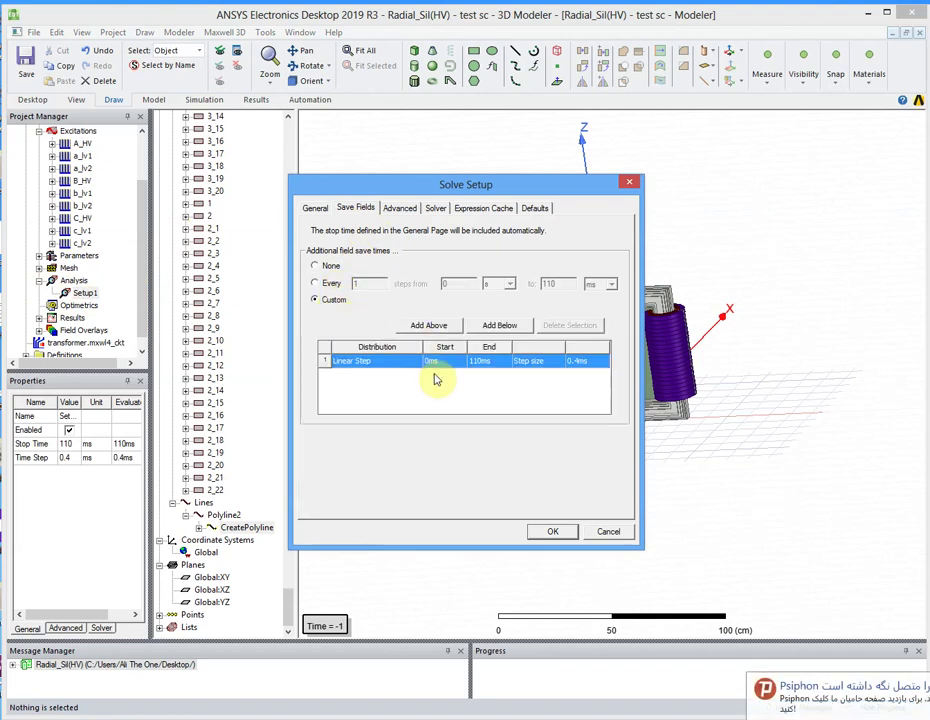
click(500, 325)
- Set the first row to a linear step from 50 ms to 60 ms every 1 ms and confirm
click(445, 360)
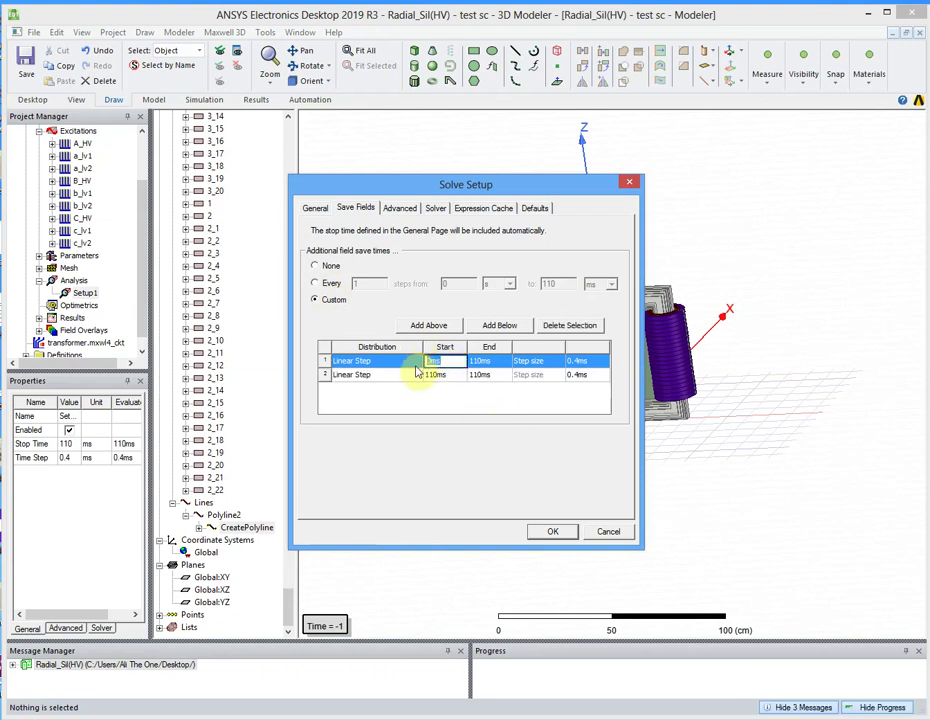
text(50)
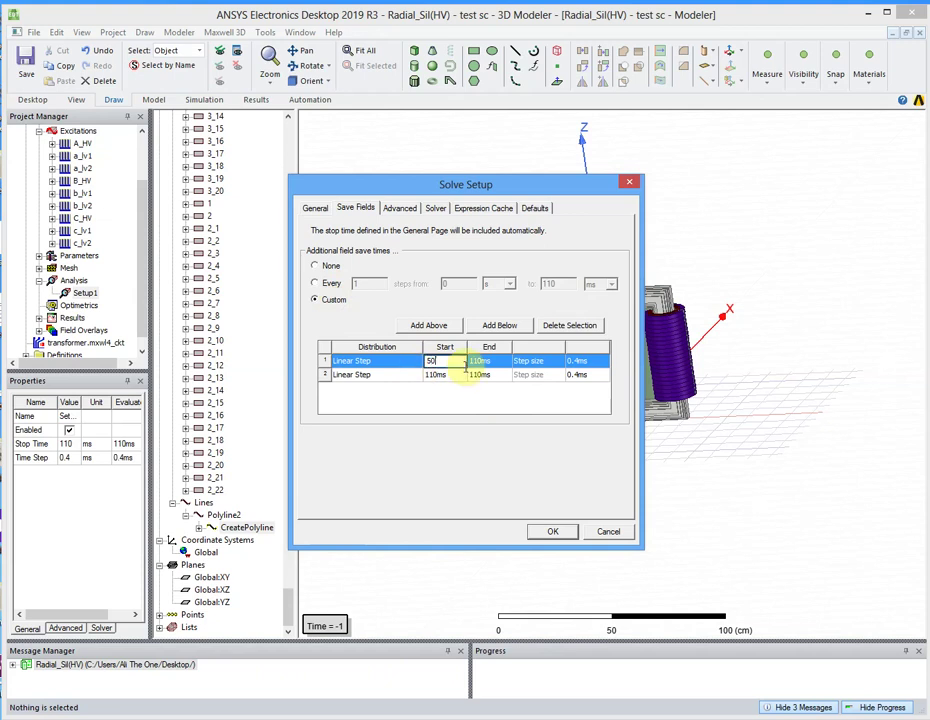
key(Tab)
key(Tab)
key(Tab)
text(1)
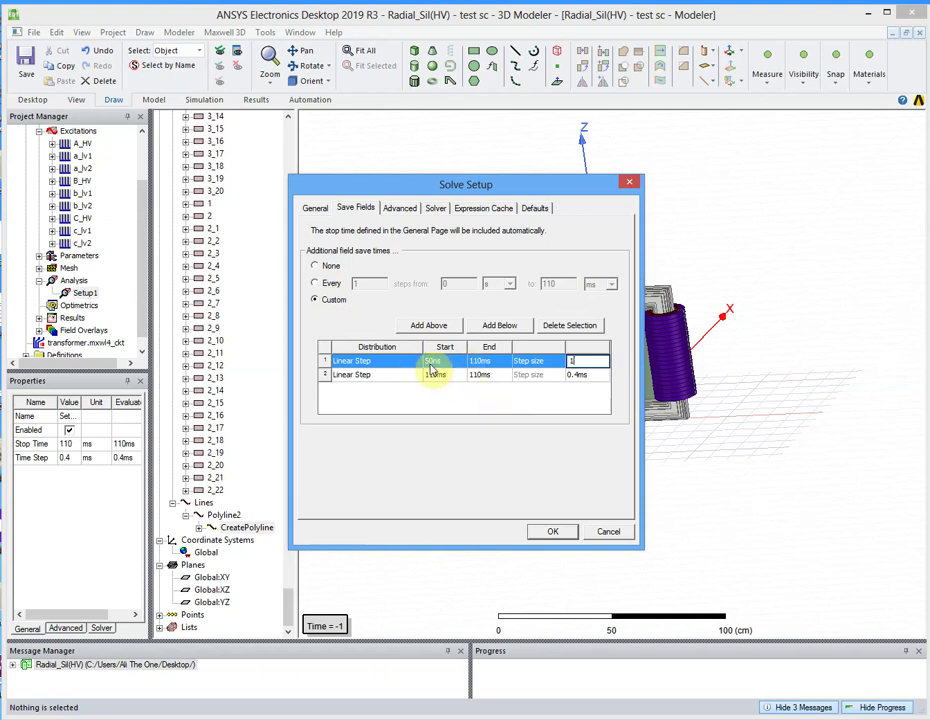
click(436, 362)
click(437, 362)
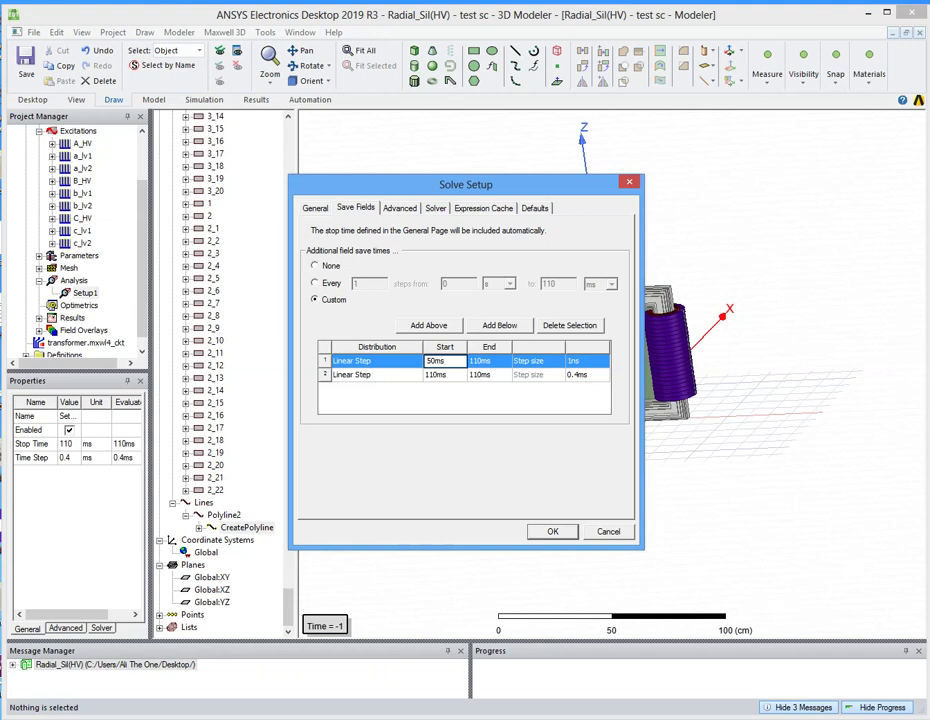
click(482, 362)
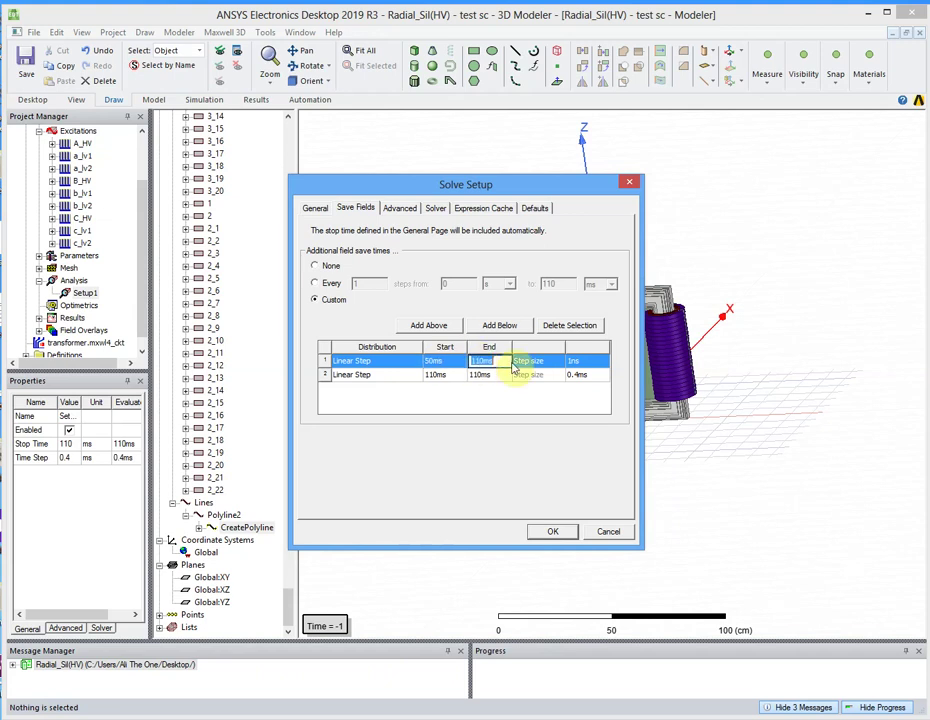
click(575, 366)
click(573, 361)
click(480, 361)
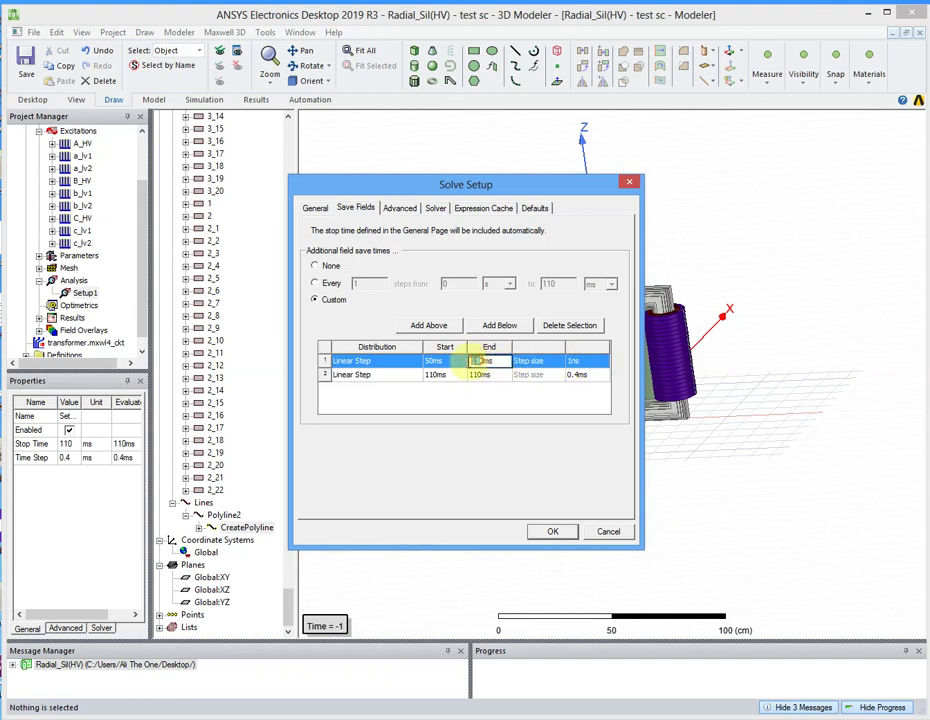
text(60ms)
click(575, 361)
text(1)
key(Return)
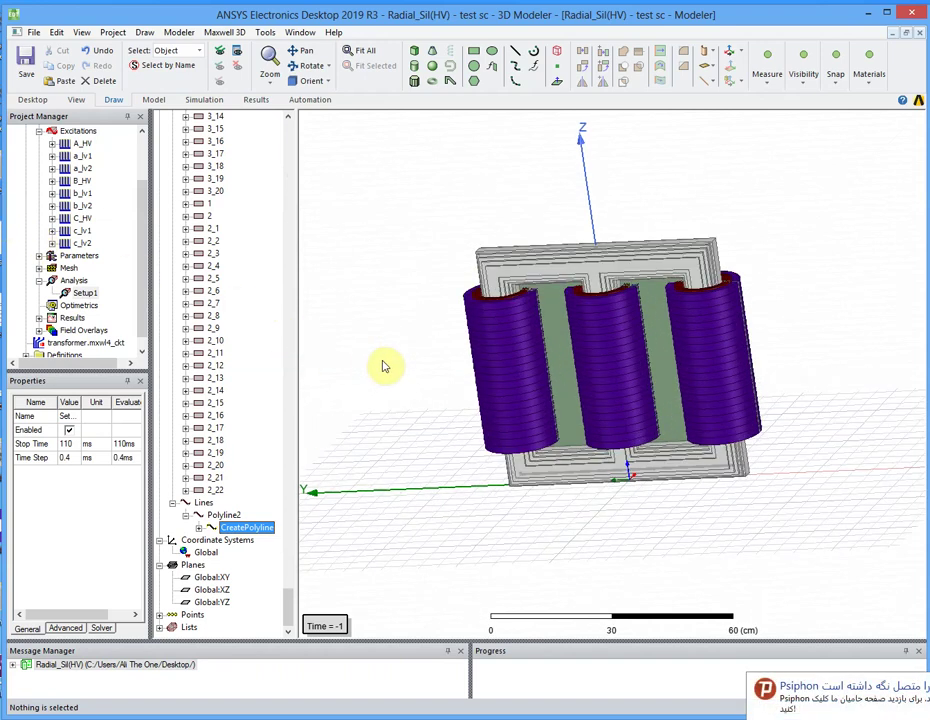
- Run the Setup1 analysis and open the transformer.mxwl4_ckt circuit schematic
right_click(84, 293)
click(161, 428)
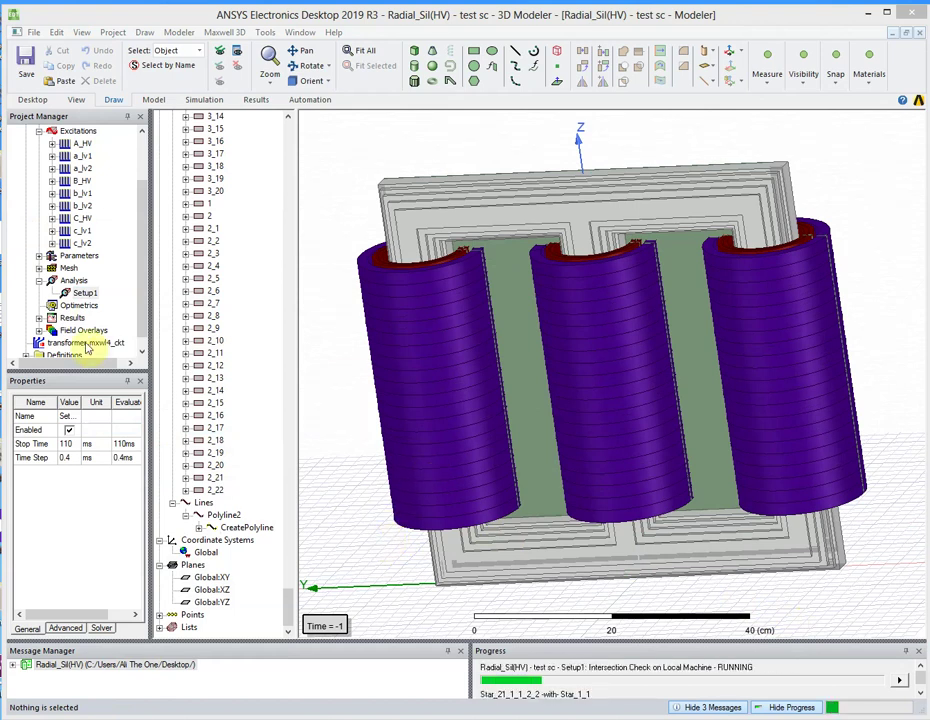
drag(141, 203, 145, 239)
double_click(50, 333)
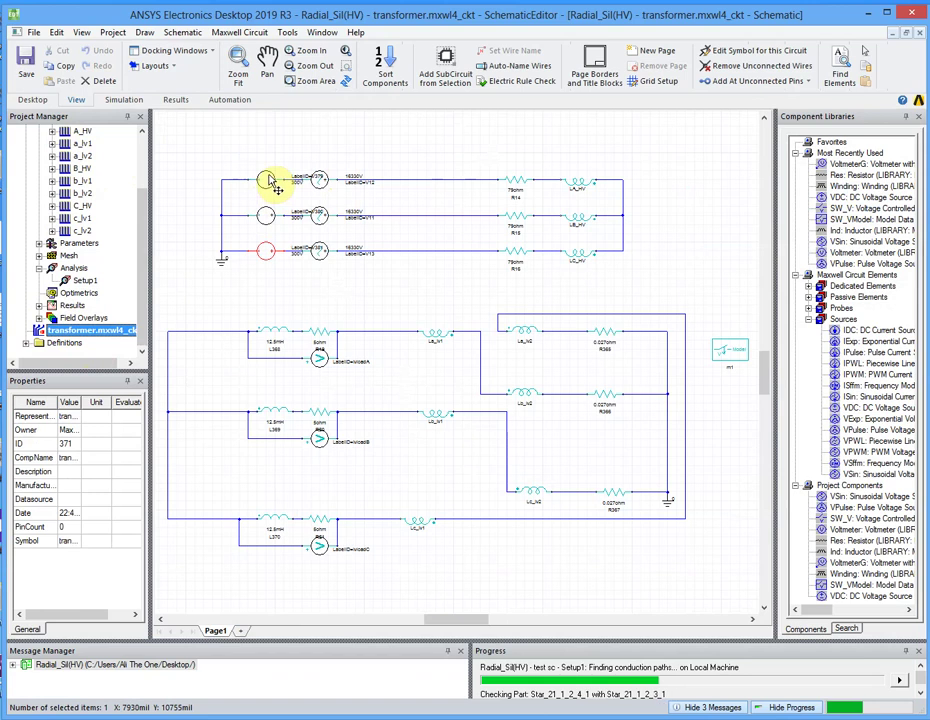
double_click(268, 180)
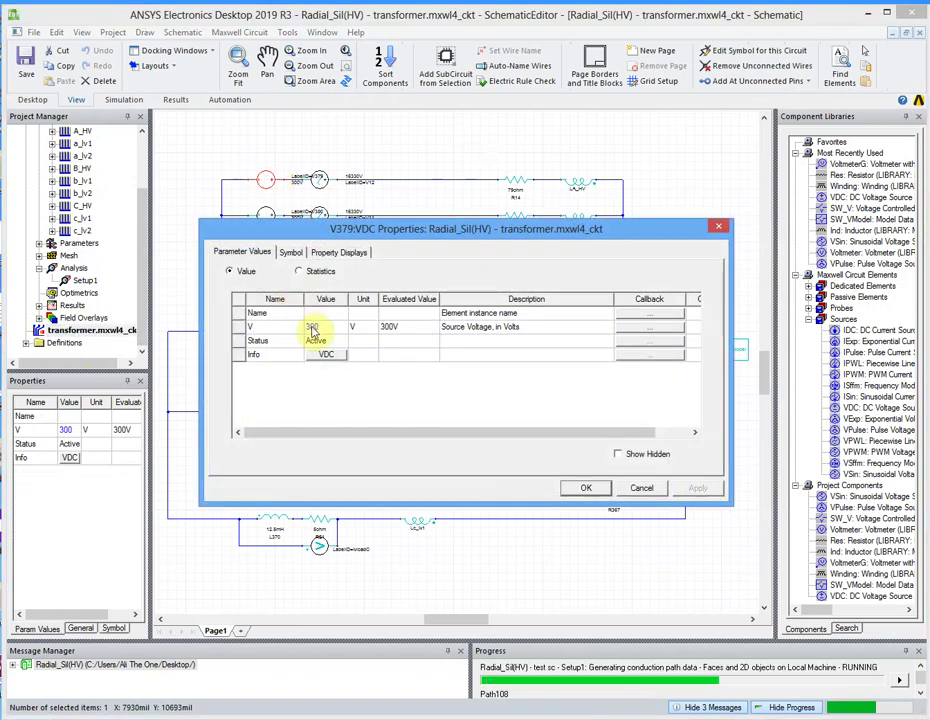
click(318, 329)
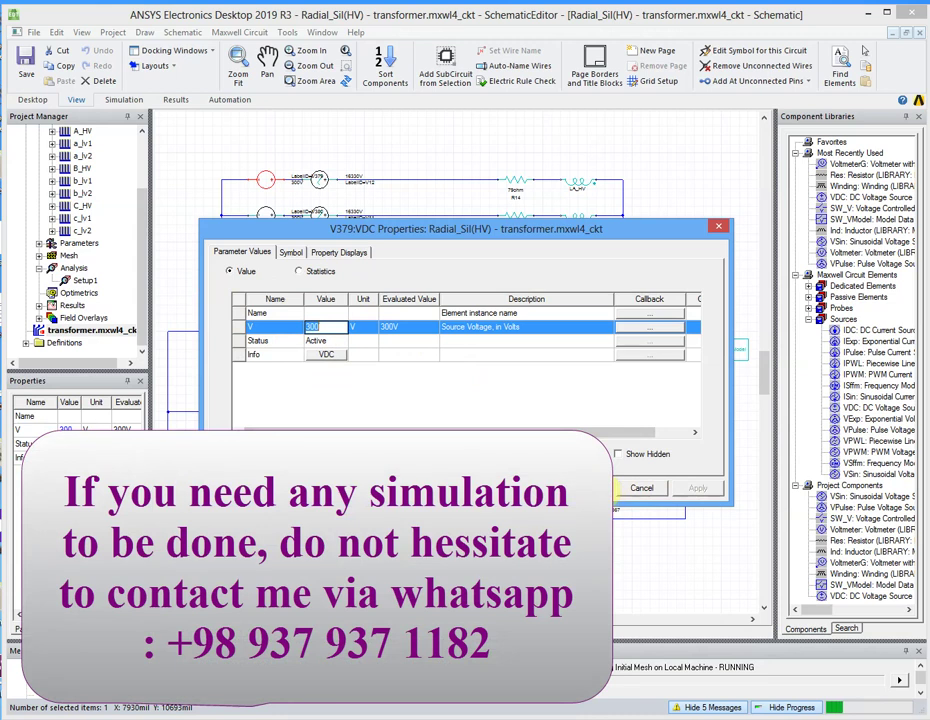
click(617, 489)
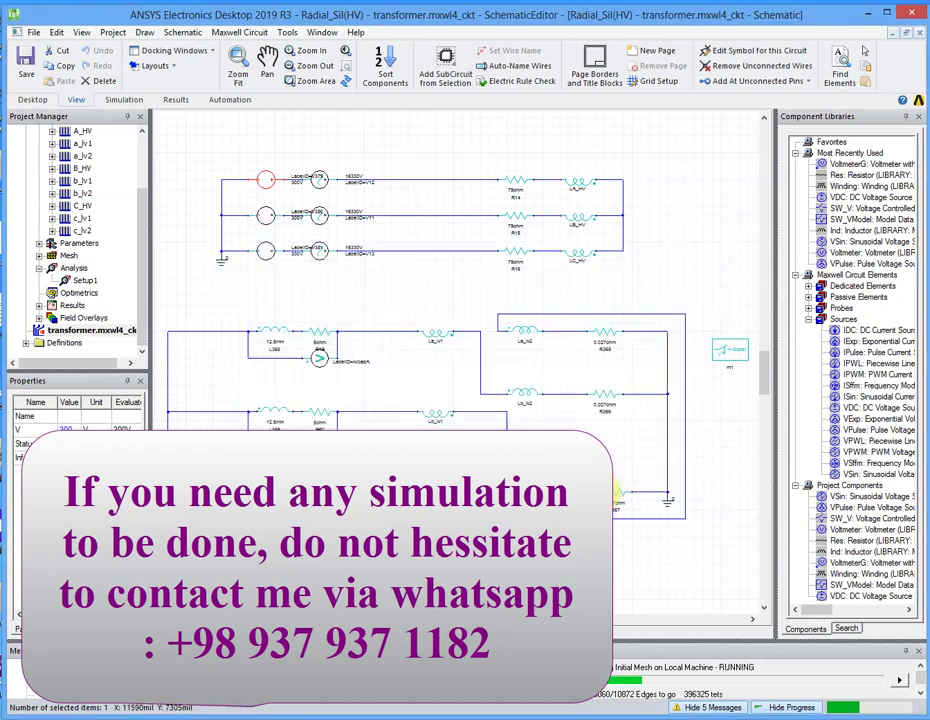